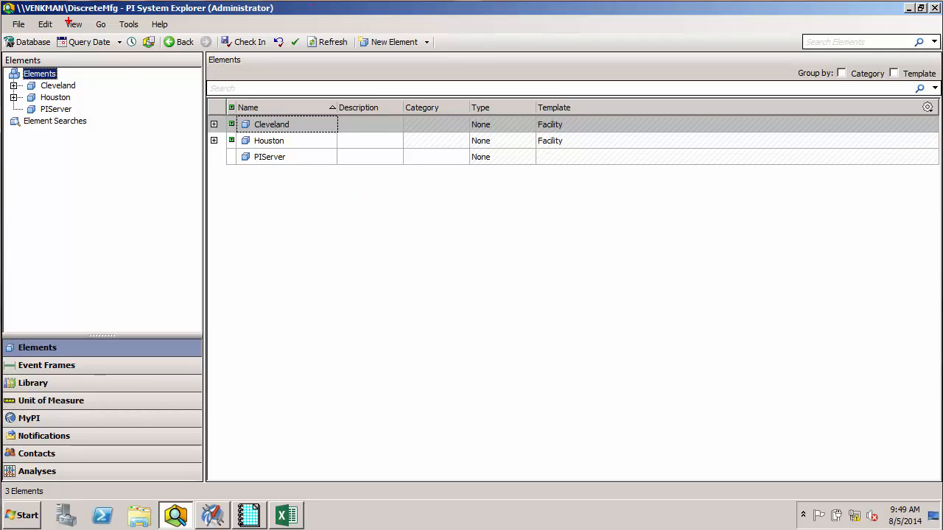
{"action": "left_click_drag", "start_coordinate": [64, 18], "coordinate": [121, 1]}
{"action": "mouse_move", "coordinate": [80, 85]}
{"action": "left_mouse_down"}
{"action": "mouse_move", "coordinate": [113, 75]}
{"action": "mouse_move", "coordinate": [87, 96]}
{"action": "mouse_move", "coordinate": [121, 90]}
{"action": "left_mouse_up"}
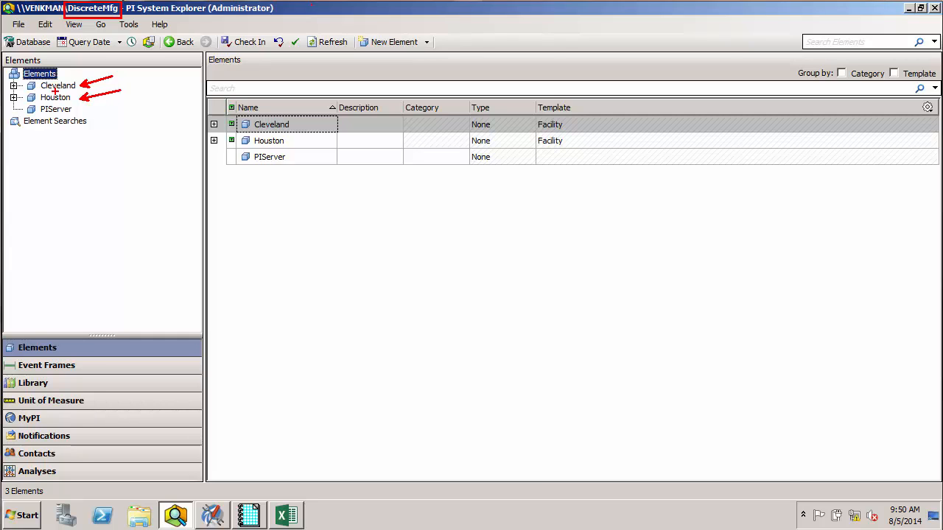
{"action": "key", "text": "Escape"}
Step: Expand Cleveland and its Line 1, and view the attributes of assets BP-988 and C-593
{"action": "left_click", "coordinate": [13, 85]}
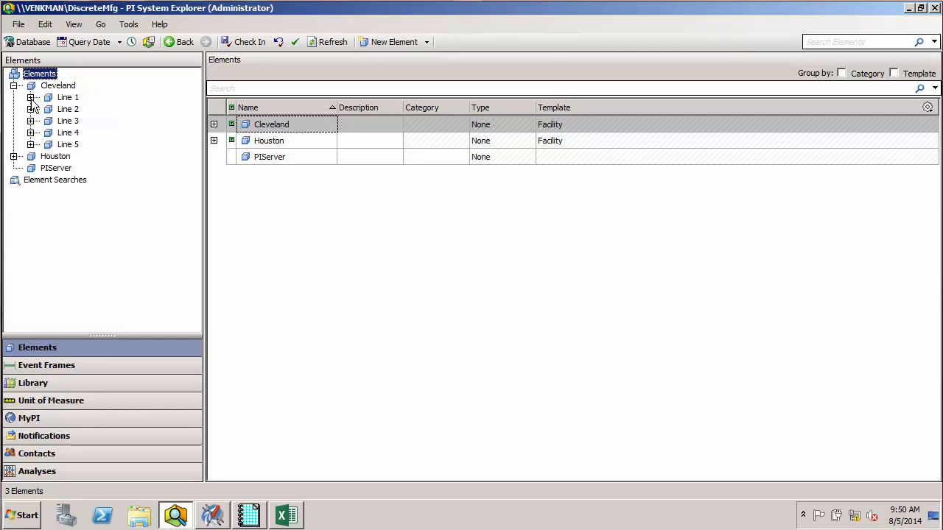
{"action": "left_click", "coordinate": [30, 98]}
{"action": "left_click", "coordinate": [89, 110]}
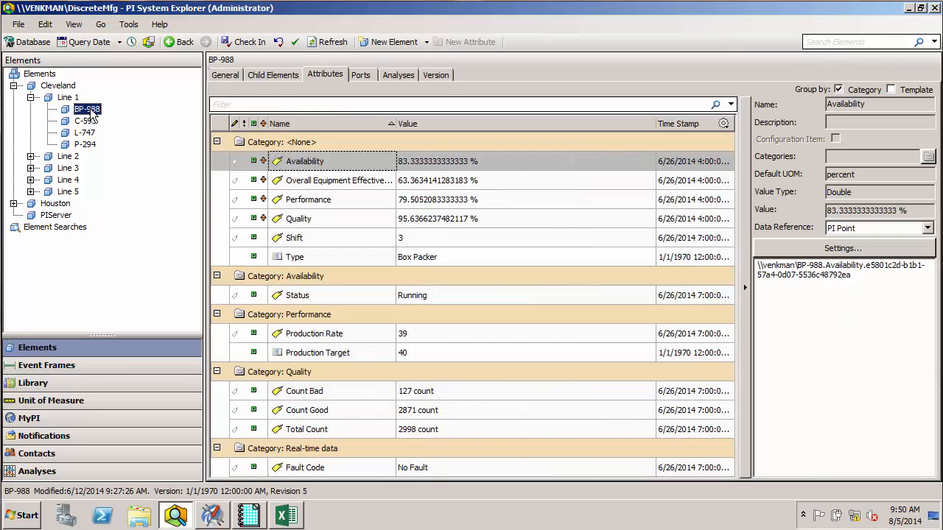
{"action": "left_click", "coordinate": [92, 122]}
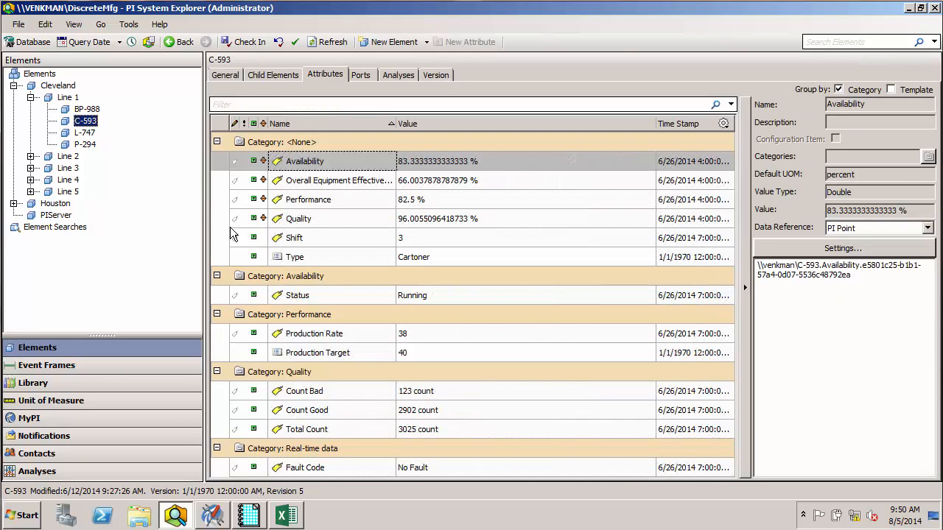
{"action": "key", "text": "ctrl+2"}
{"action": "left_click_drag", "start_coordinate": [385, 252], "coordinate": [444, 266]}
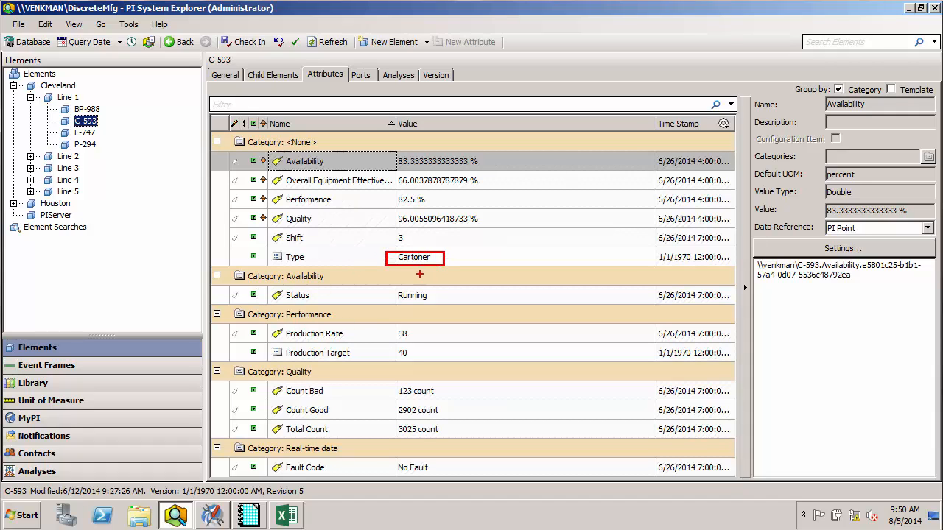
{"action": "left_click_drag", "start_coordinate": [262, 152], "coordinate": [330, 229]}
{"action": "left_click_drag", "start_coordinate": [266, 241], "coordinate": [316, 264]}
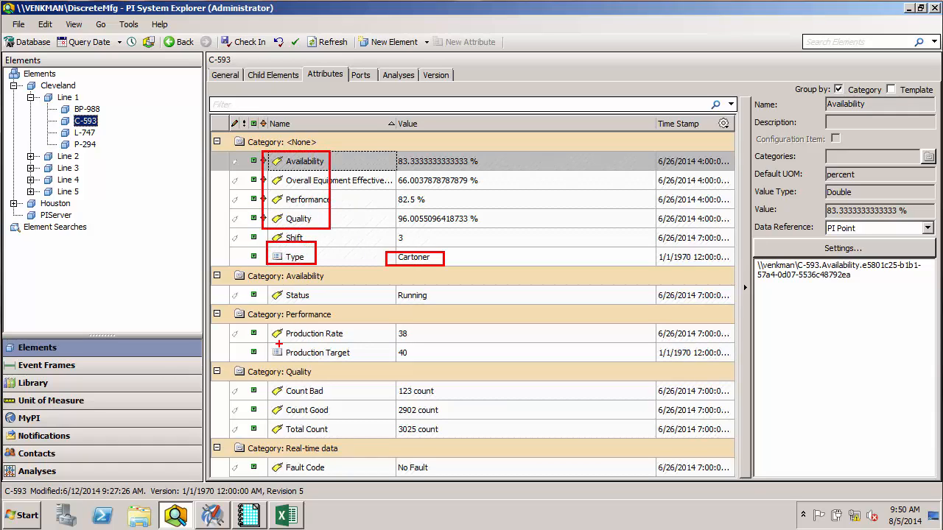
{"action": "left_click_drag", "start_coordinate": [258, 350], "coordinate": [359, 361]}
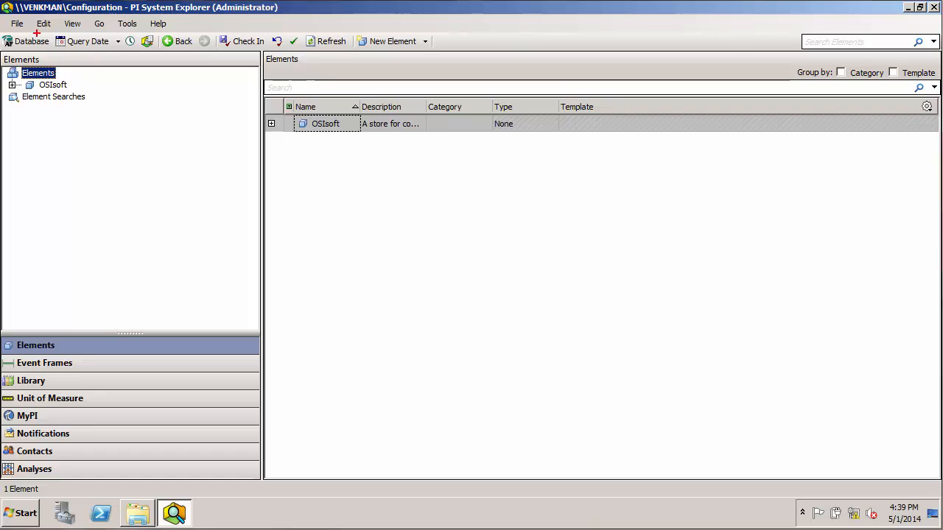
{"action": "left_click_drag", "start_coordinate": [15, 14], "coordinate": [131, 14]}
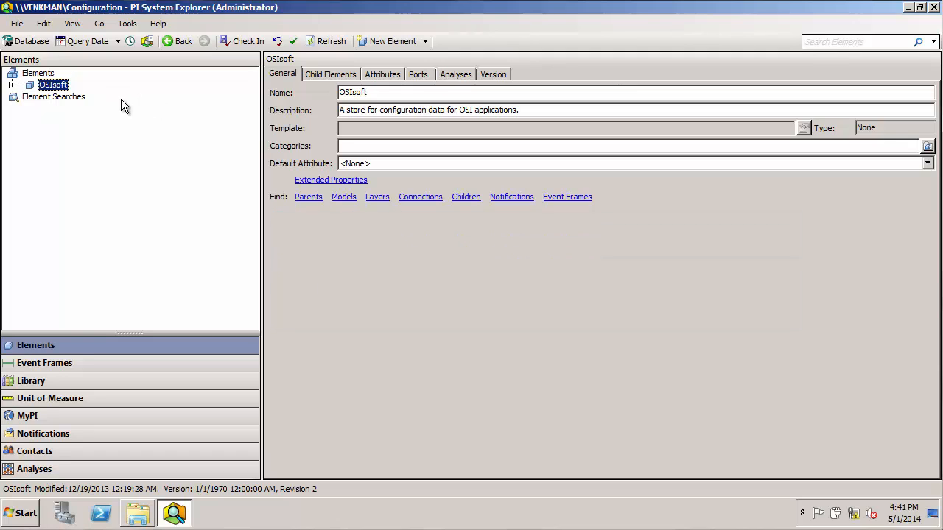
Step: Open the database selection and choose VENKMAN as the AF server
{"action": "left_click", "coordinate": [18, 26]}
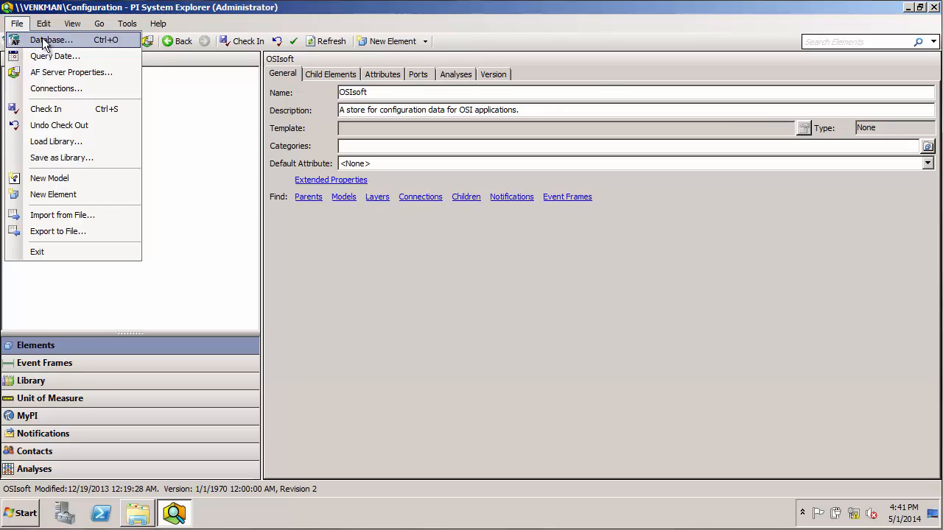
{"action": "left_click", "coordinate": [126, 96]}
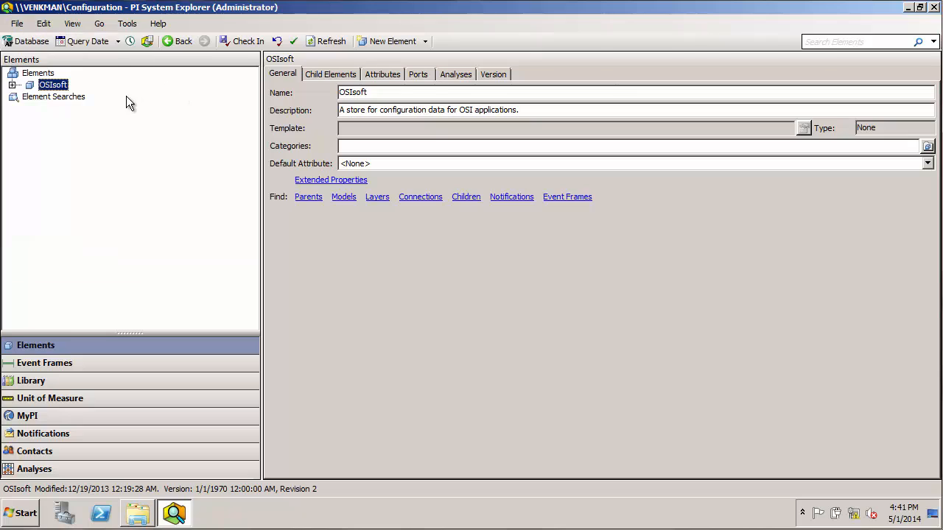
{"action": "left_click", "coordinate": [31, 42]}
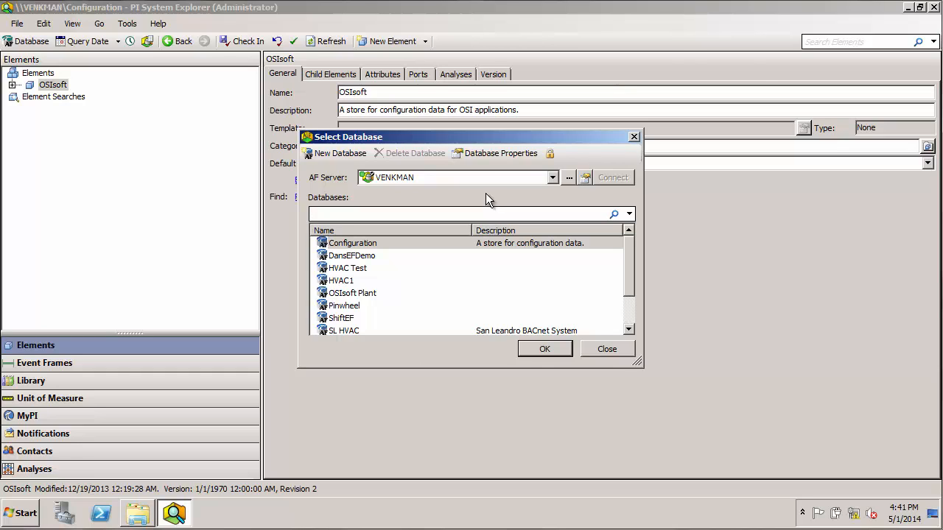
{"action": "left_click", "coordinate": [551, 177]}
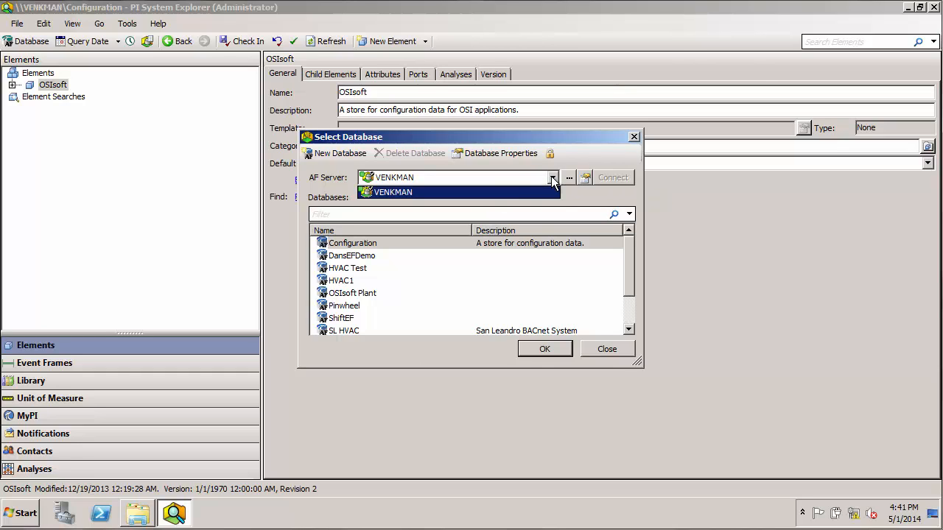
{"action": "left_click", "coordinate": [417, 182]}
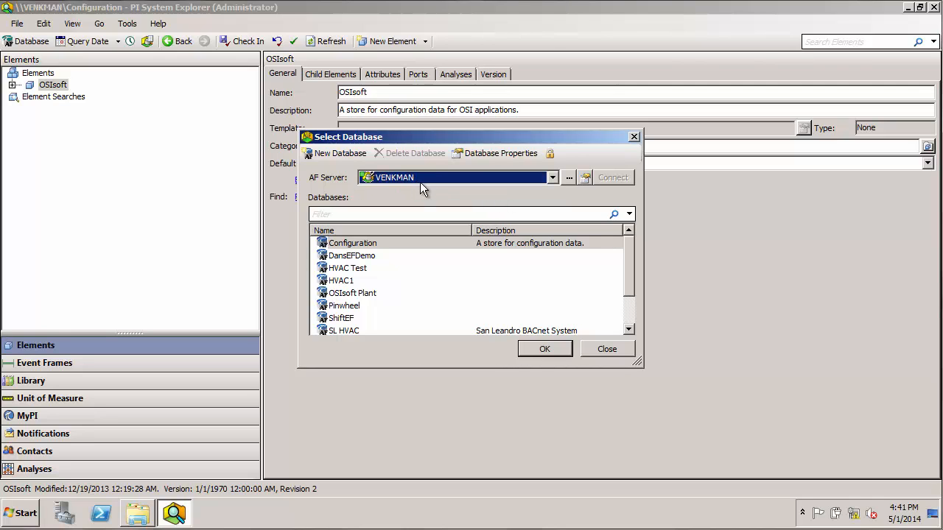
{"action": "key", "text": "ctrl+1"}
{"action": "left_click", "coordinate": [361, 173]}
{"action": "mouse_move", "coordinate": [362, 154]}
{"action": "left_mouse_down"}
{"action": "mouse_move", "coordinate": [295, 172]}
{"action": "mouse_move", "coordinate": [370, 144]}
{"action": "left_mouse_up"}
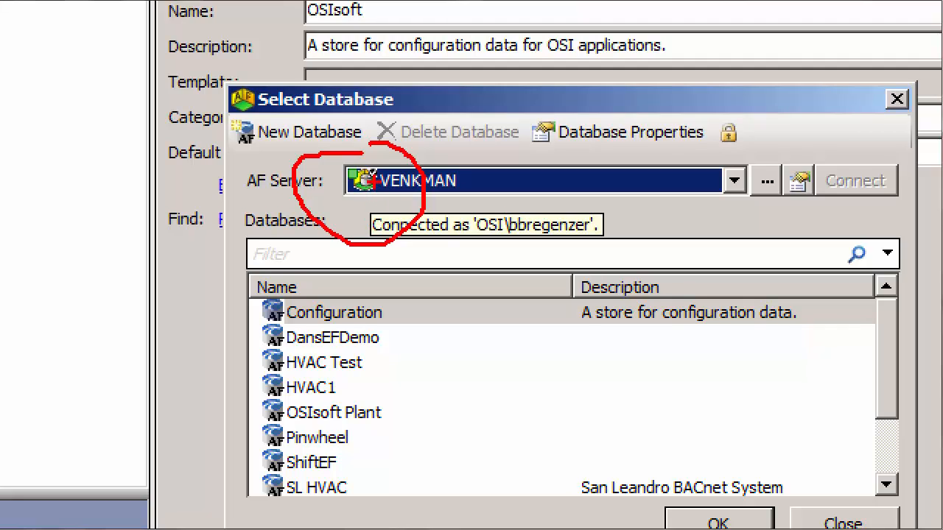
{"action": "key", "text": "Escape"}
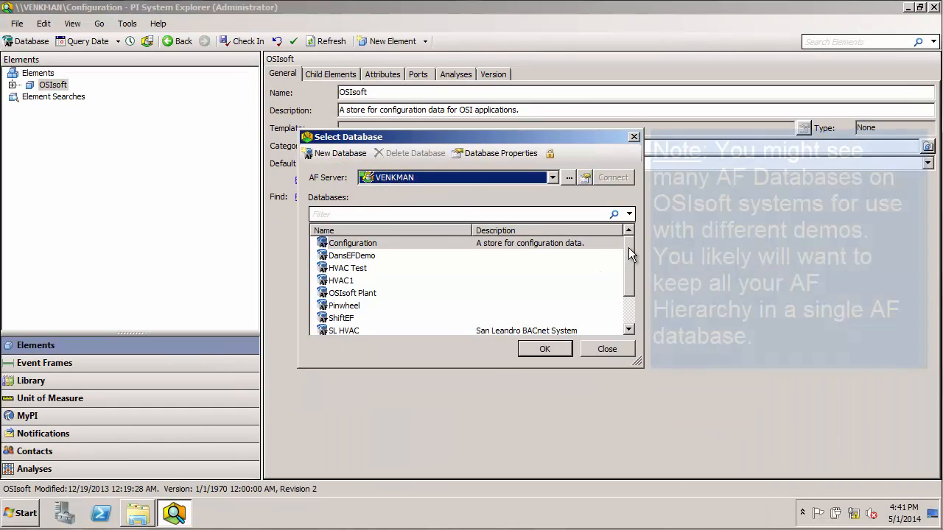
Step: Look through the databases available on the AF server and open the HVAC Test database
{"action": "mouse_move", "coordinate": [628, 247]}
{"action": "left_mouse_down"}
{"action": "mouse_move", "coordinate": [626, 288]}
{"action": "mouse_move", "coordinate": [634, 249]}
{"action": "left_mouse_up"}
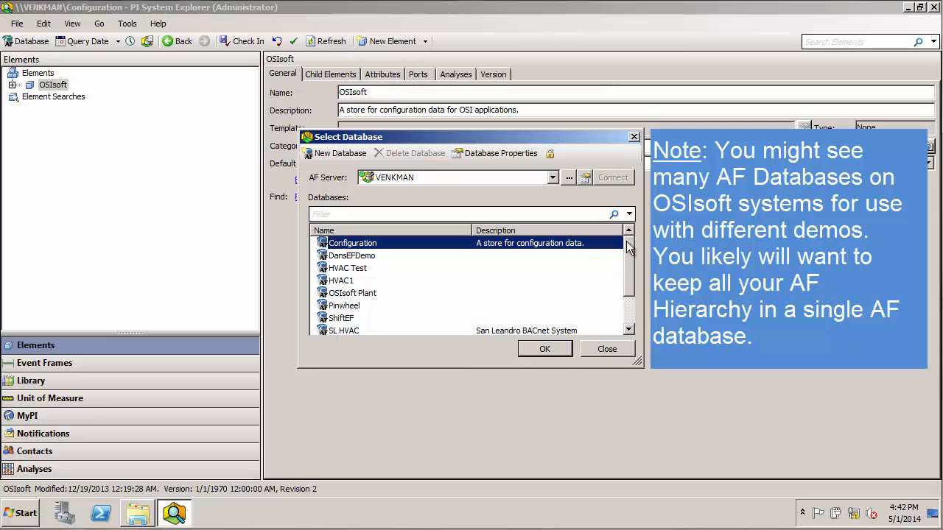
{"action": "left_click_drag", "start_coordinate": [626, 240], "coordinate": [625, 287]}
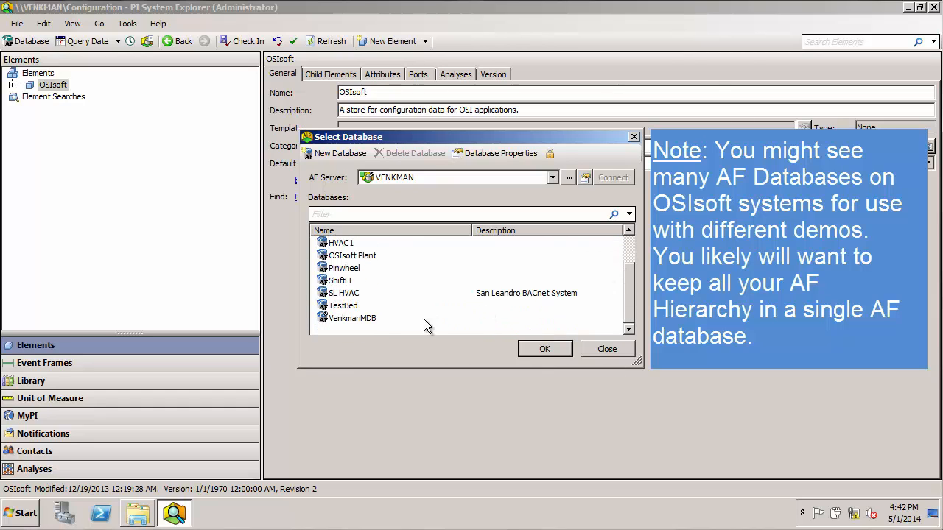
{"action": "left_click", "coordinate": [374, 320]}
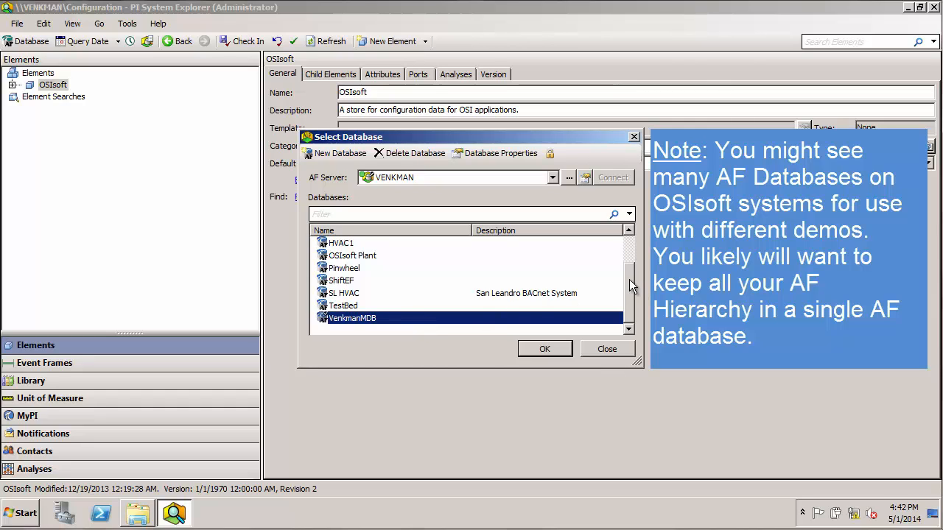
{"action": "left_click_drag", "start_coordinate": [629, 279], "coordinate": [629, 243]}
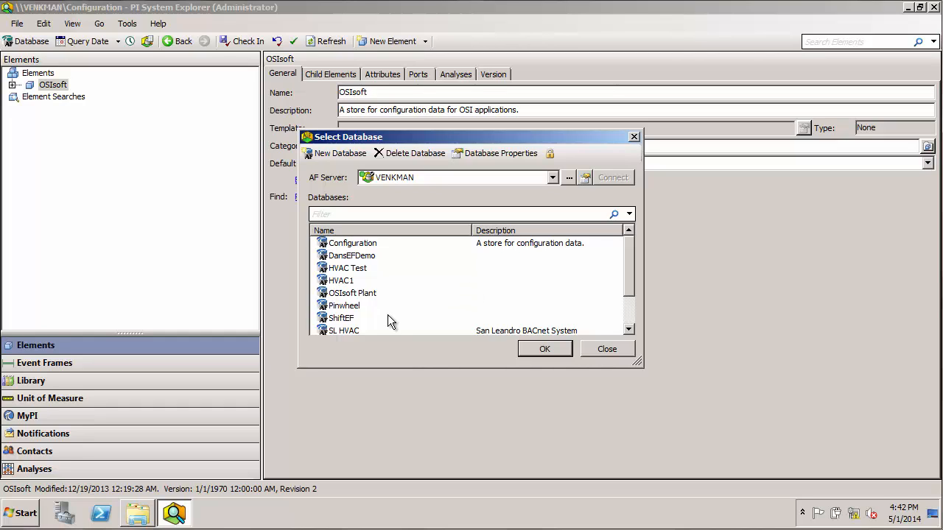
{"action": "left_click", "coordinate": [361, 274]}
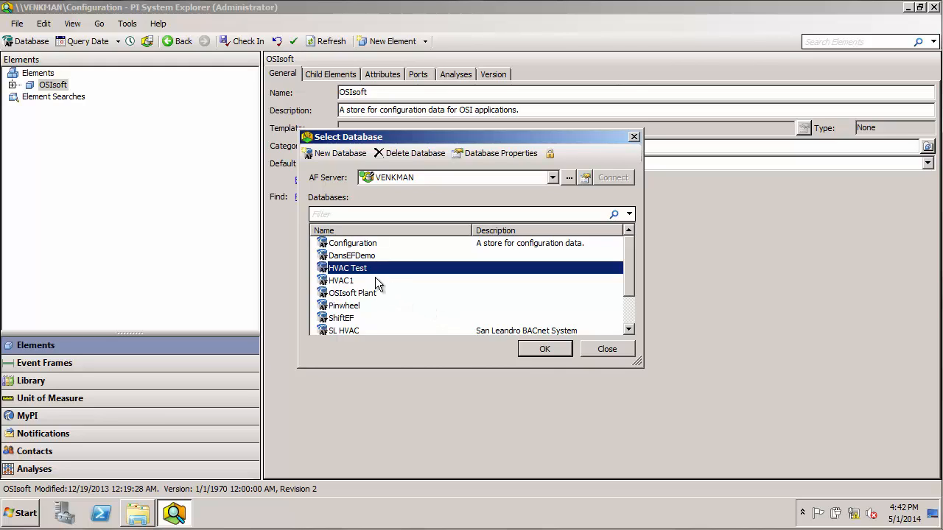
{"action": "key", "text": "Return"}
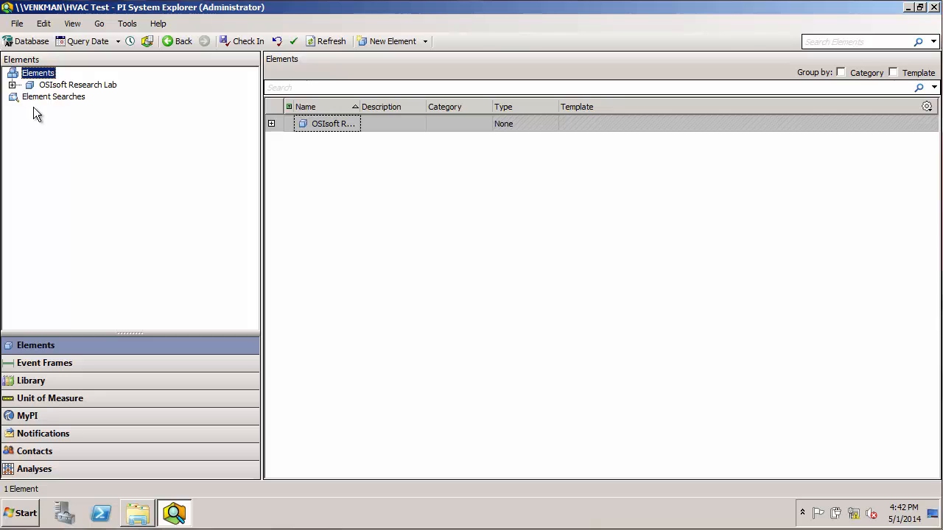
Step: Examine the element hierarchy under OSIsoft Research Lab, including the equipment in Zone 1, and collapse it again
{"action": "left_click", "coordinate": [12, 85]}
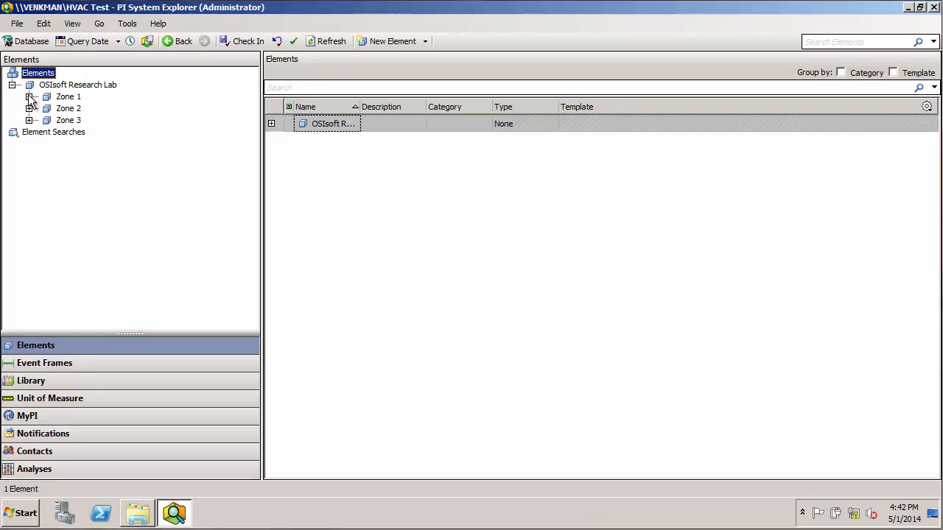
{"action": "left_click", "coordinate": [28, 97]}
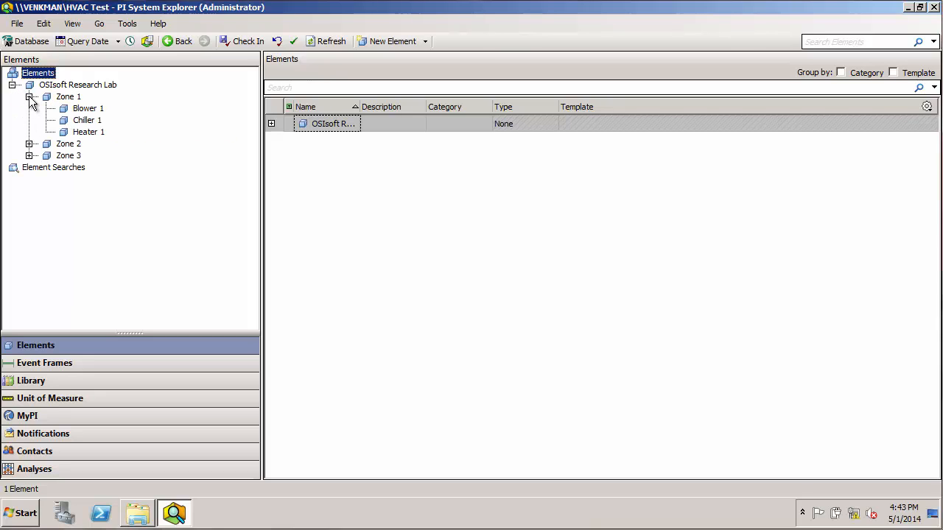
{"action": "left_click", "coordinate": [29, 97]}
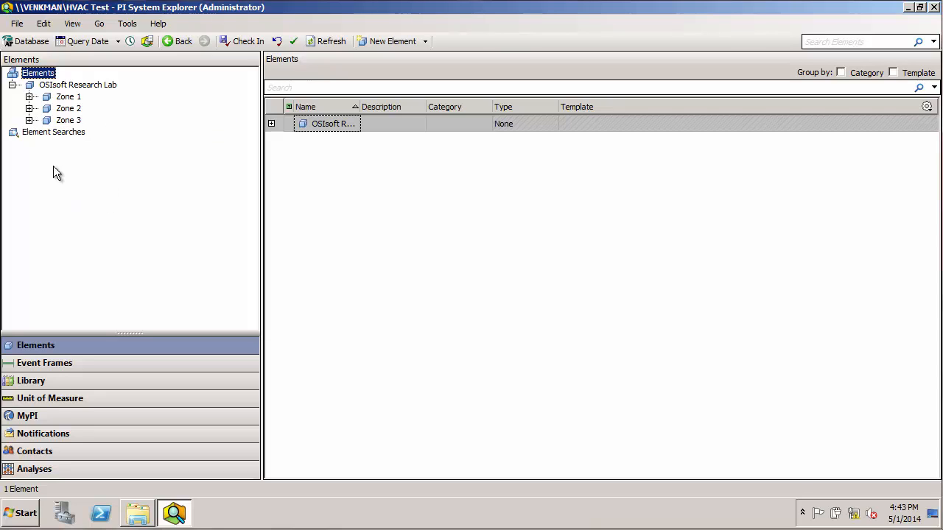
{"action": "left_click", "coordinate": [12, 85]}
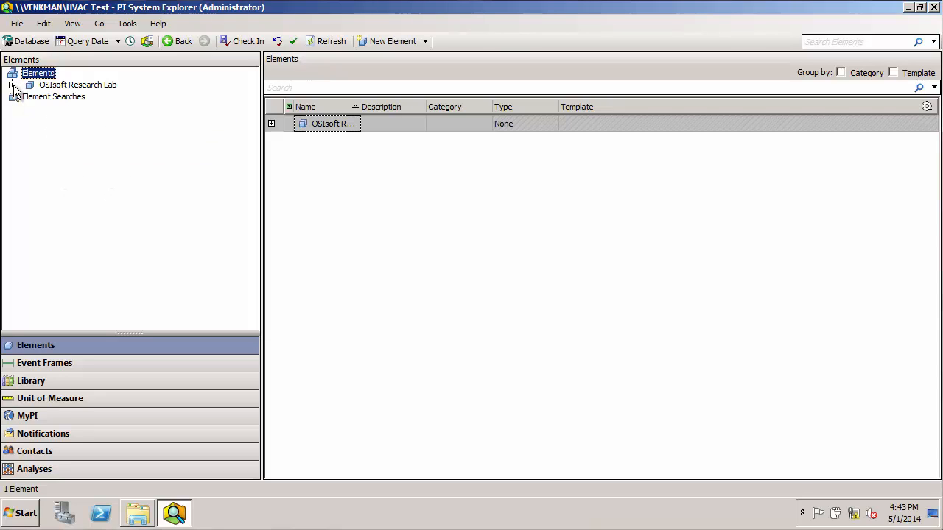
Step: Create a new AF database named Test1 on the VENKMAN server
{"action": "left_click", "coordinate": [35, 44]}
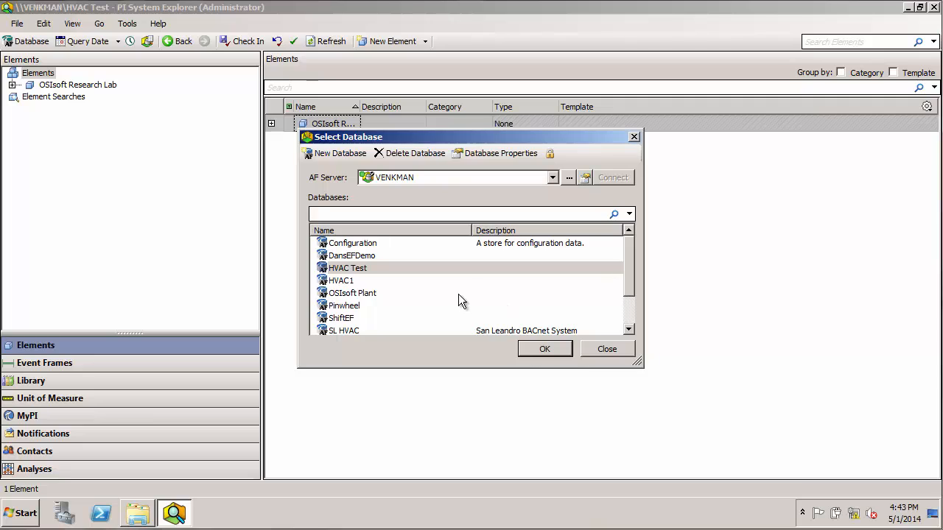
{"action": "right_click", "coordinate": [448, 276]}
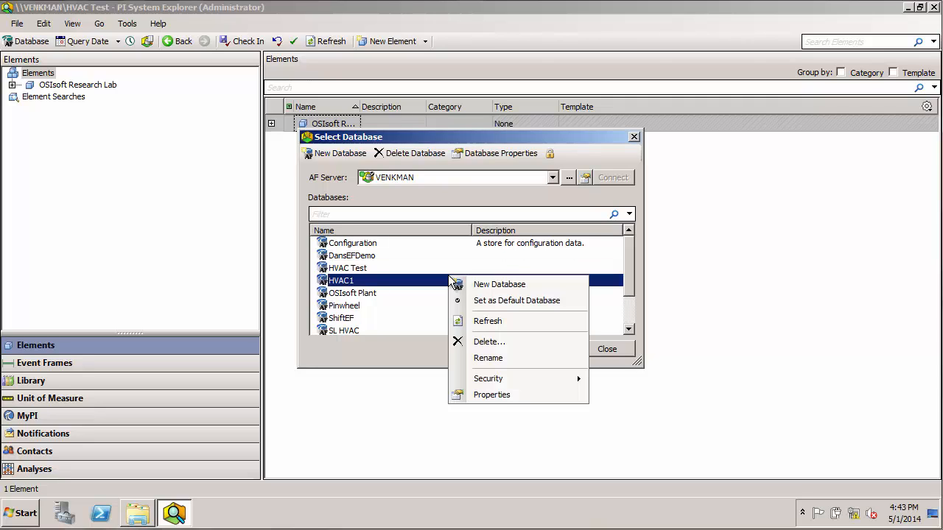
{"action": "left_click", "coordinate": [524, 285]}
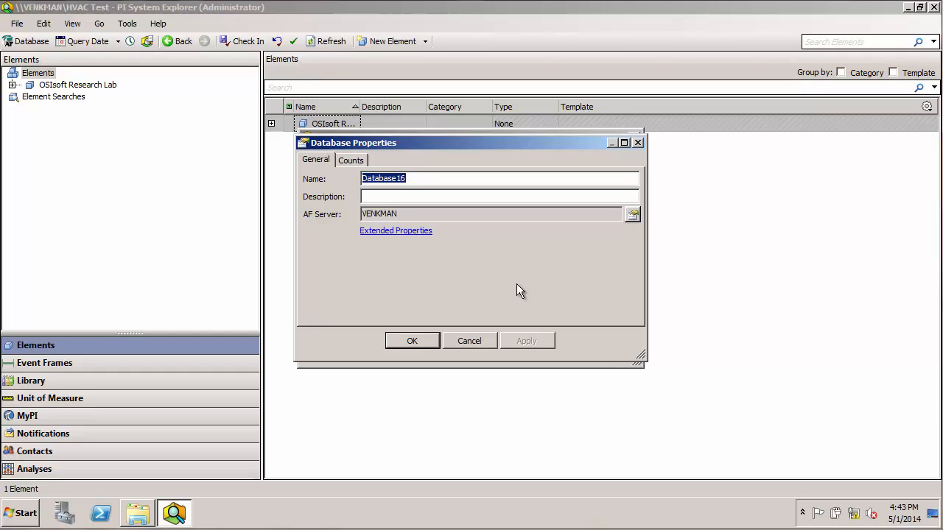
{"action": "type", "text": "Test"}
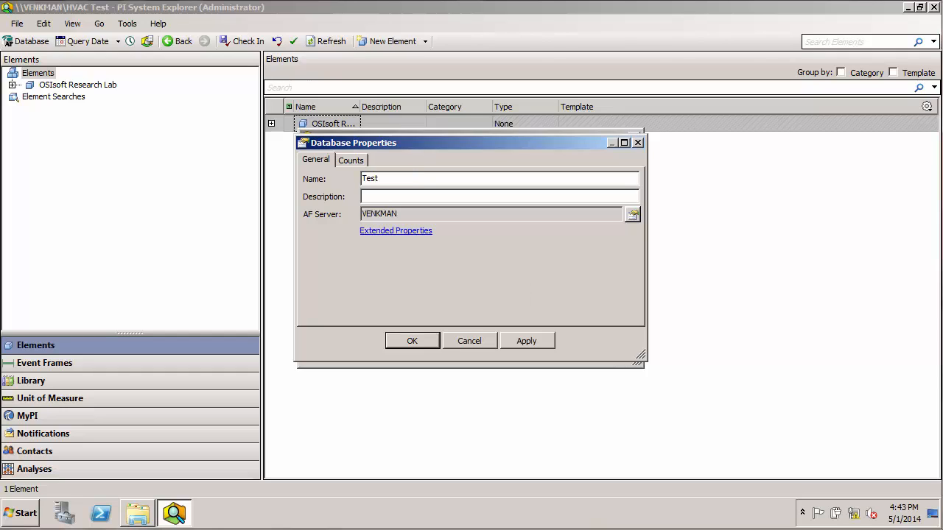
{"action": "type", "text": "1"}
{"action": "key", "text": "Return"}
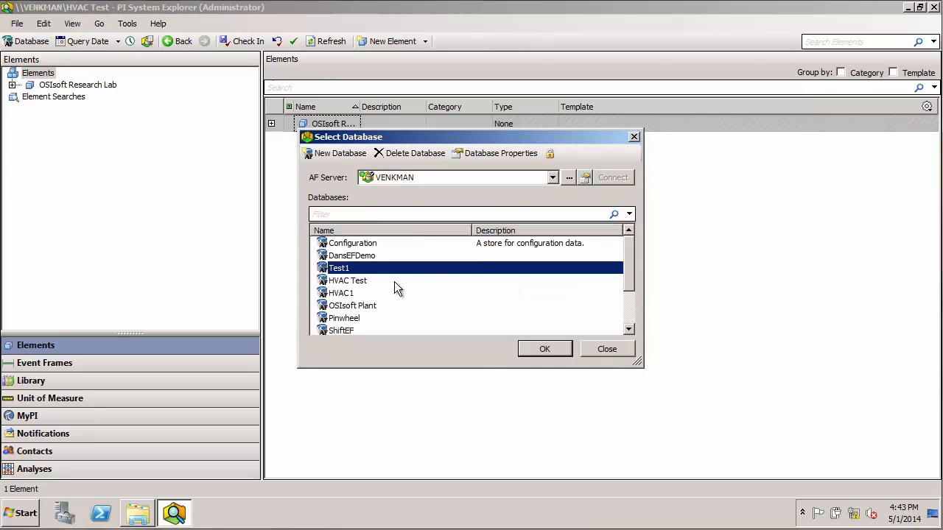
Step: Set Test1 as the default database and open it
{"action": "right_click", "coordinate": [354, 269]}
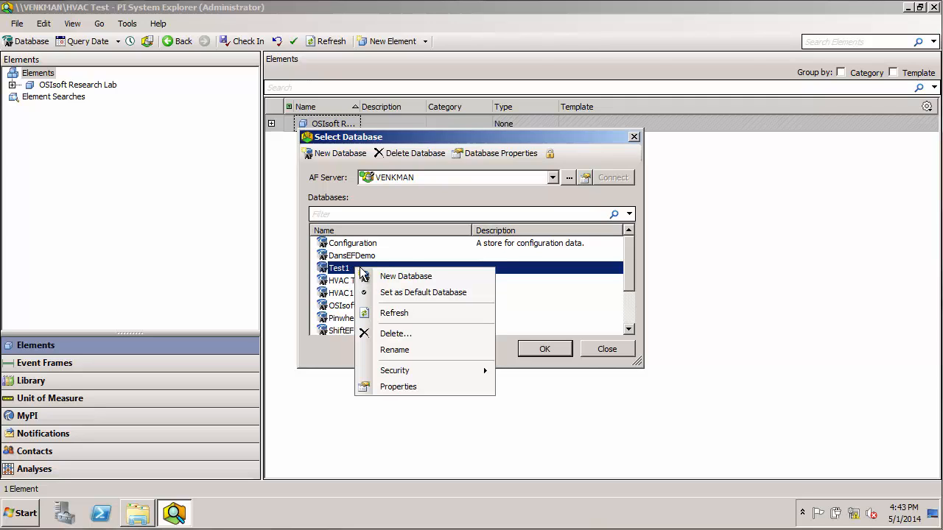
{"action": "left_click", "coordinate": [431, 293]}
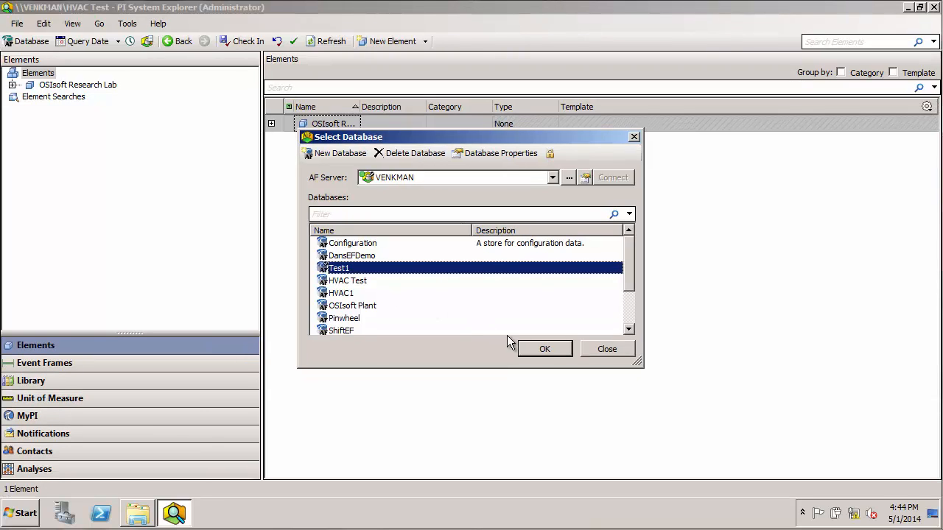
{"action": "left_click", "coordinate": [540, 348]}
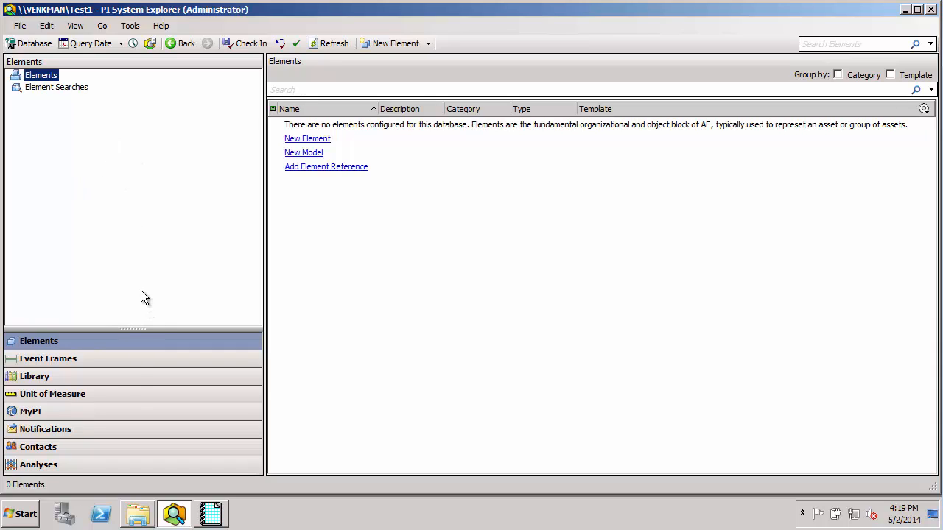
Step: Switch to Windows Explorer to view NuGreen.xml in the PI SQL Query Compendium (Asset) folder, and return to PI System Explorer
{"action": "left_click", "coordinate": [138, 514]}
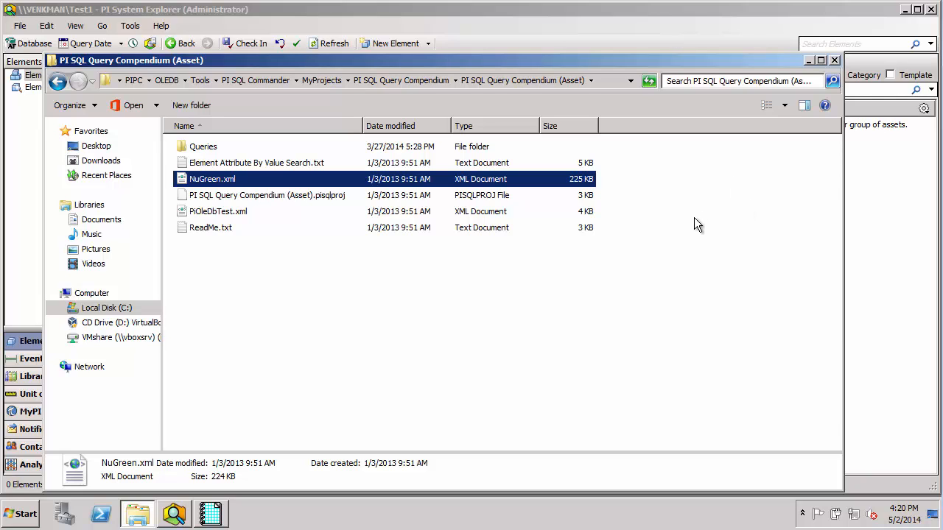
{"action": "left_click", "coordinate": [808, 60]}
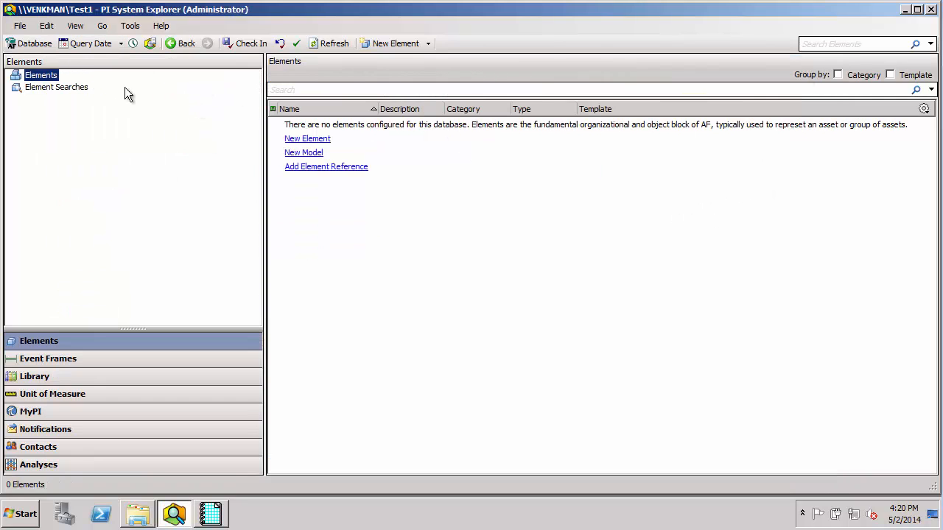
Step: Import NuGreen.xml from the PI SQL Query Compendium (Asset) folder into Test1, allowing create, update and automatic check-in
{"action": "left_click", "coordinate": [20, 25]}
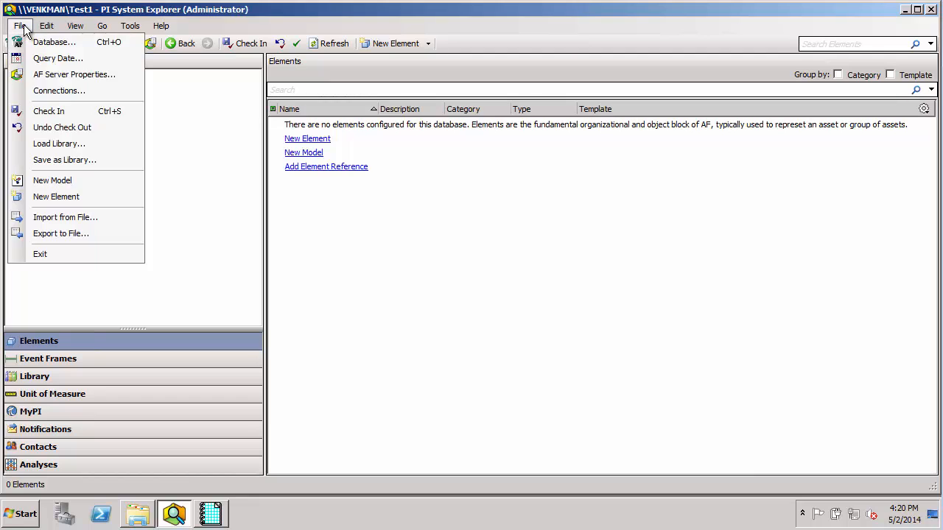
{"action": "left_click", "coordinate": [62, 217]}
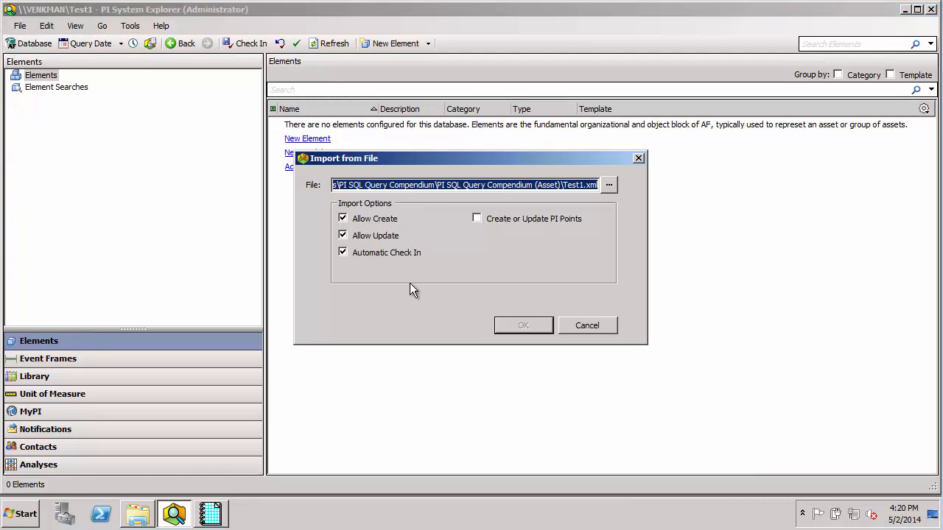
{"action": "left_click", "coordinate": [610, 186]}
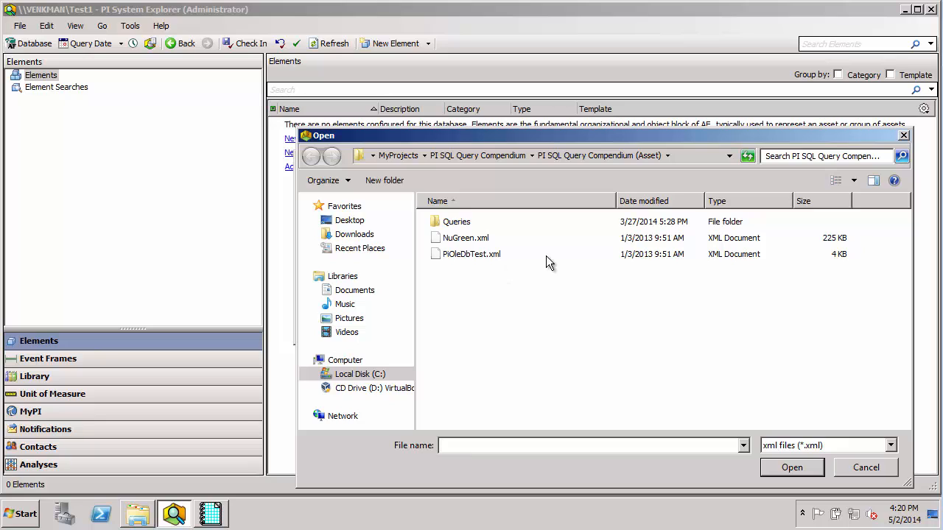
{"action": "left_click", "coordinate": [475, 239]}
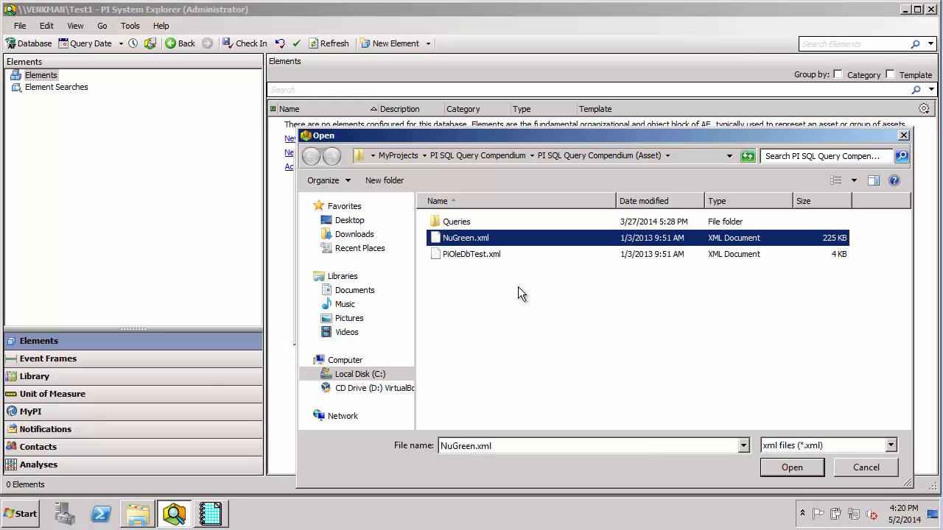
{"action": "left_click", "coordinate": [793, 469]}
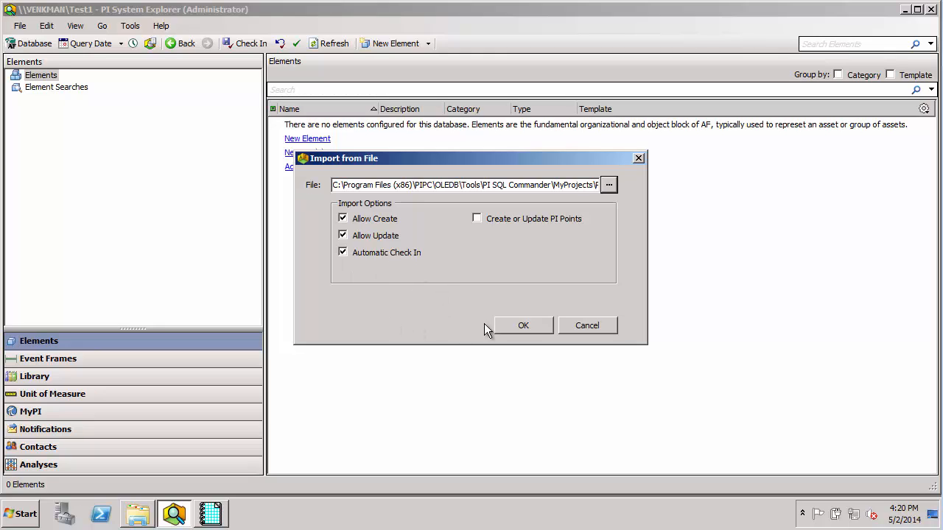
{"action": "left_click", "coordinate": [535, 324]}
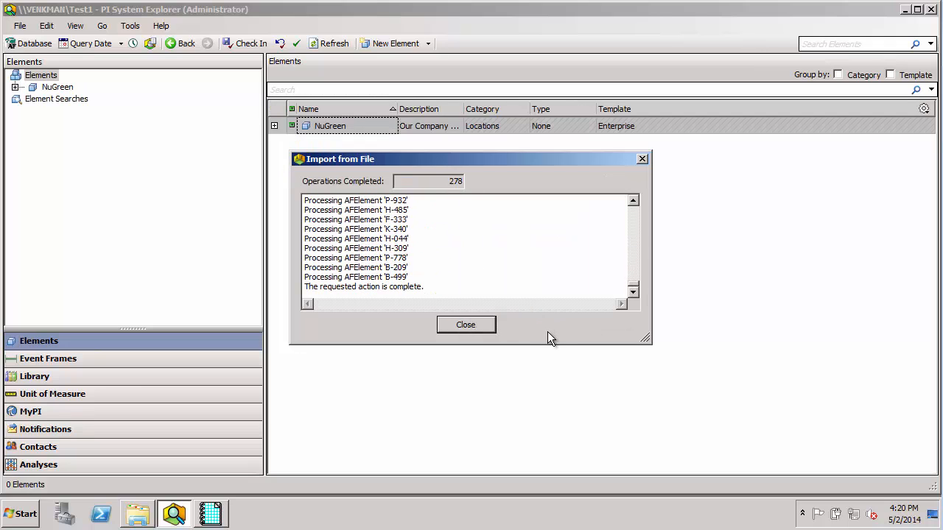
{"action": "left_click", "coordinate": [465, 324]}
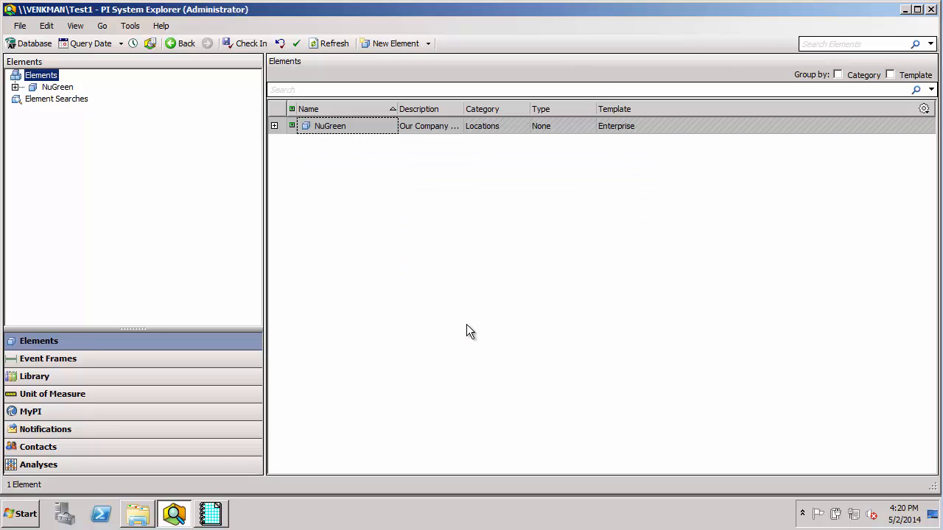
Step: Examine the sites under the NuGreen element and the processes in Little Rock, and collapse Little Rock again
{"action": "left_click", "coordinate": [14, 87]}
{"action": "left_click", "coordinate": [31, 98]}
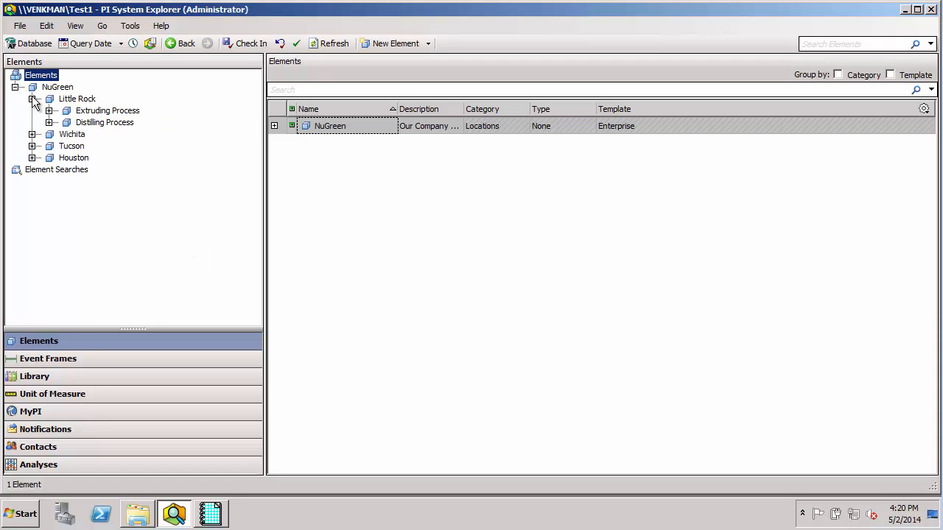
{"action": "left_click", "coordinate": [49, 110]}
{"action": "left_click", "coordinate": [32, 99]}
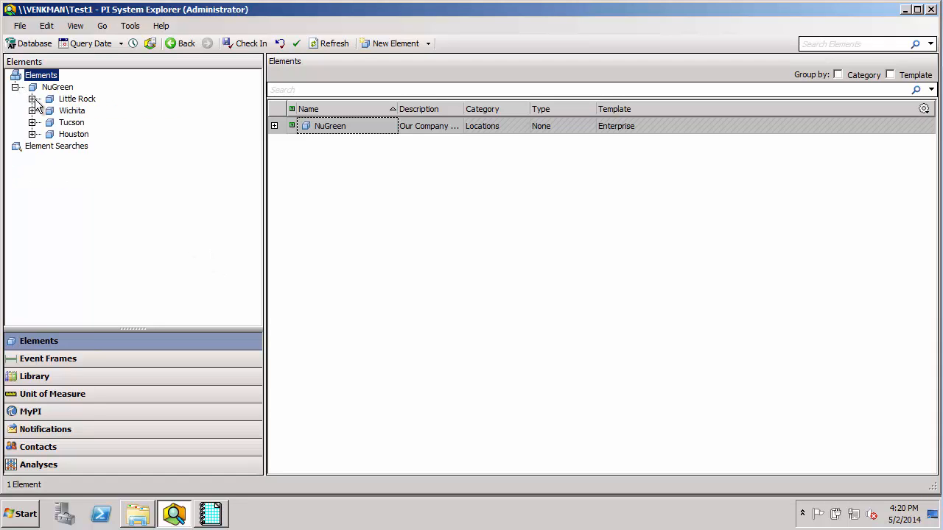
Step: Examine the attributes of Houston's Cracking Process and its equipment K-304, and collapse the Houston branch again
{"action": "left_click", "coordinate": [32, 134]}
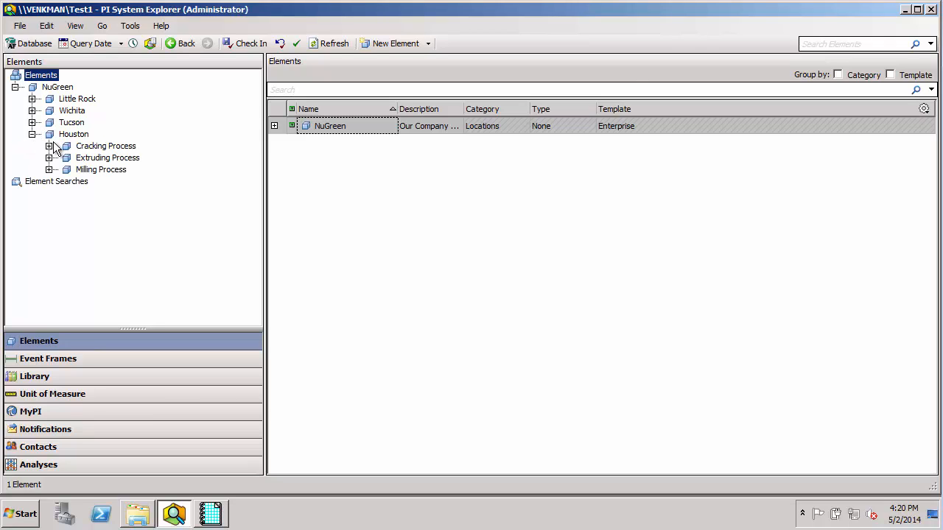
{"action": "left_click", "coordinate": [49, 146]}
{"action": "left_click", "coordinate": [93, 146]}
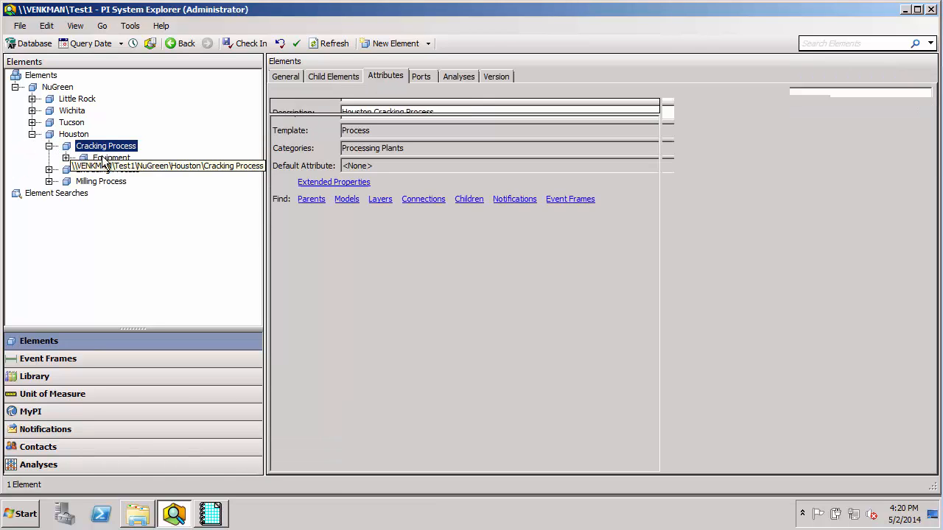
{"action": "left_click", "coordinate": [103, 162]}
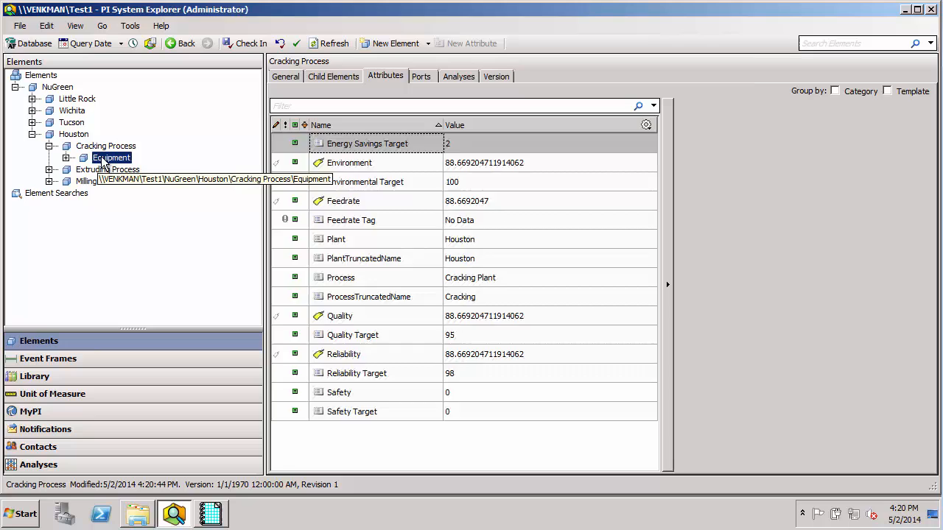
{"action": "left_click", "coordinate": [66, 158]}
{"action": "left_click", "coordinate": [114, 170]}
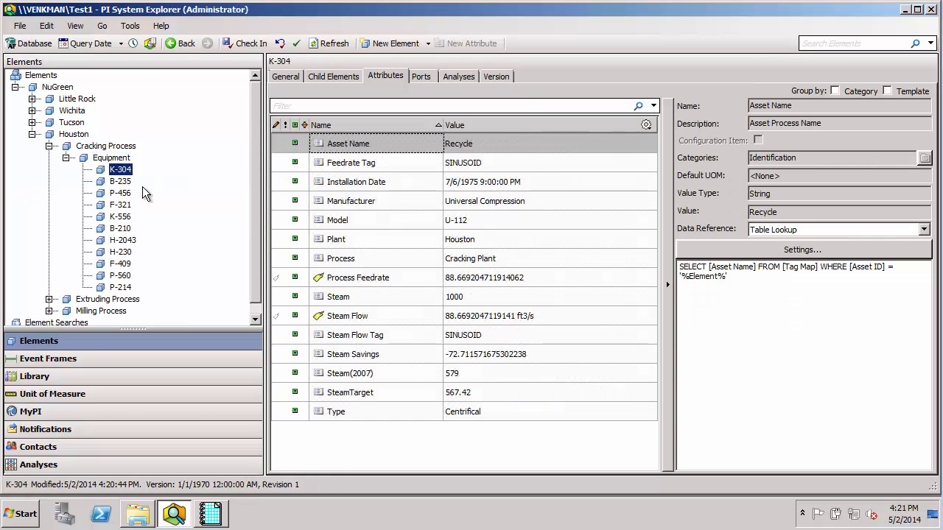
{"action": "left_click", "coordinate": [67, 158]}
{"action": "left_click", "coordinate": [49, 146]}
{"action": "left_click", "coordinate": [32, 134]}
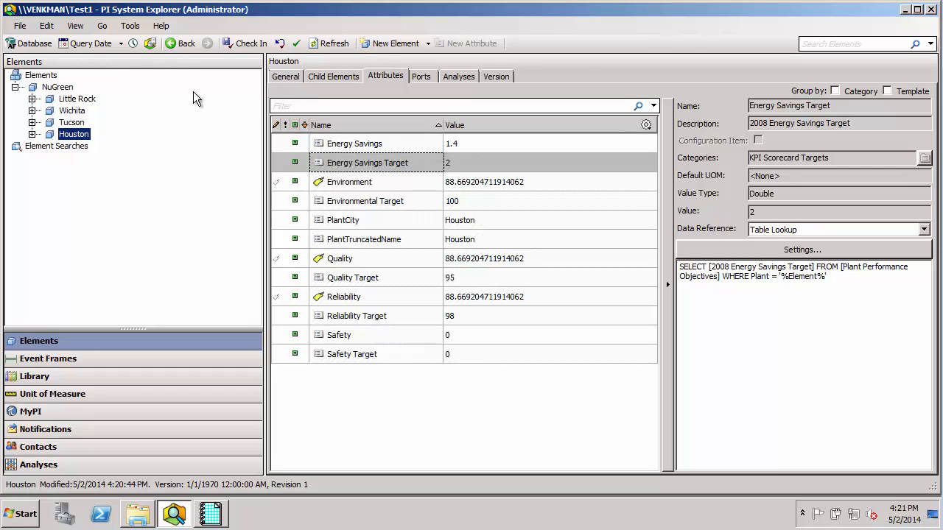
Step: Start exporting the Test1 database to a file, including all referenced objects and default values
{"action": "left_click", "coordinate": [20, 28]}
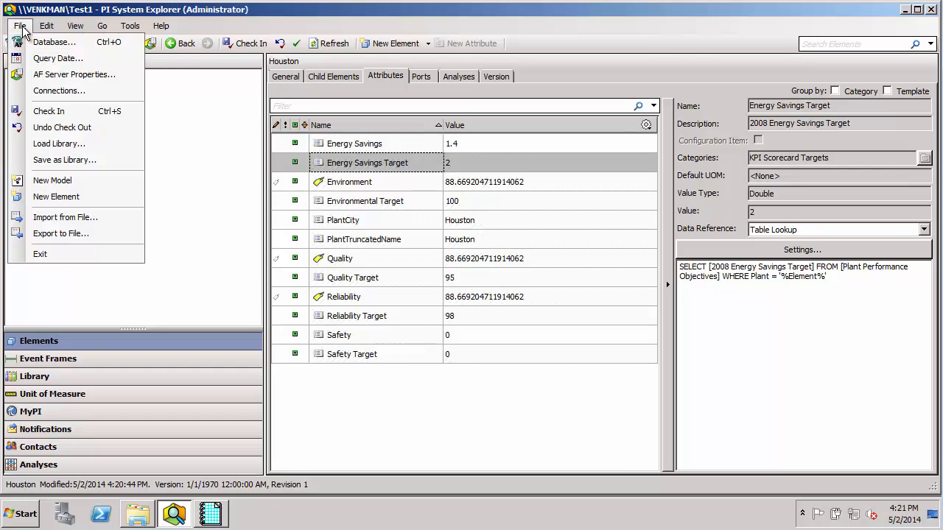
{"action": "left_click", "coordinate": [74, 234]}
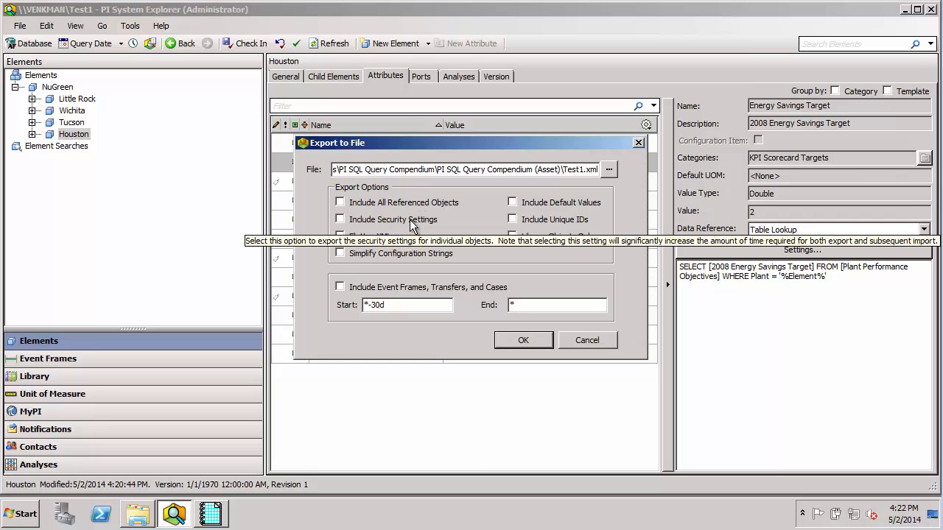
{"action": "left_click", "coordinate": [339, 202]}
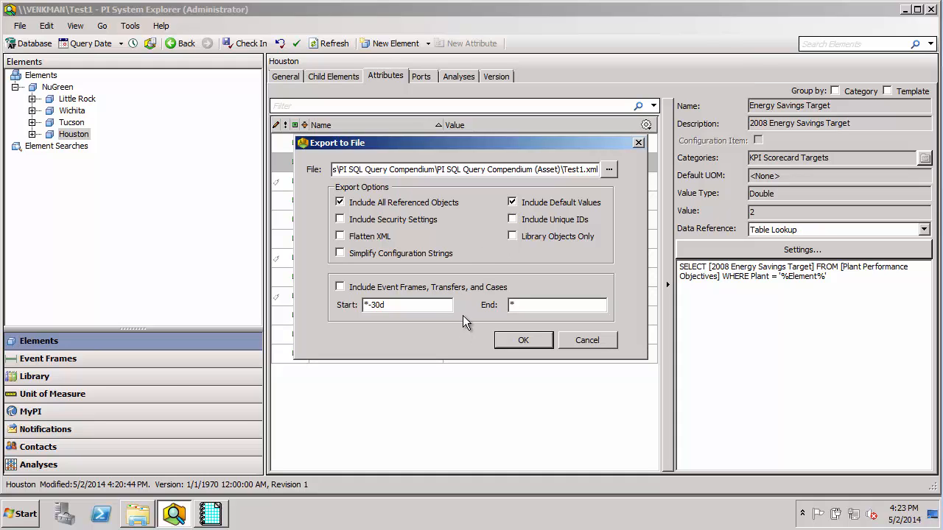
Step: Save the export as NuGreen2.xml on the Desktop and run it
{"action": "left_click", "coordinate": [607, 169]}
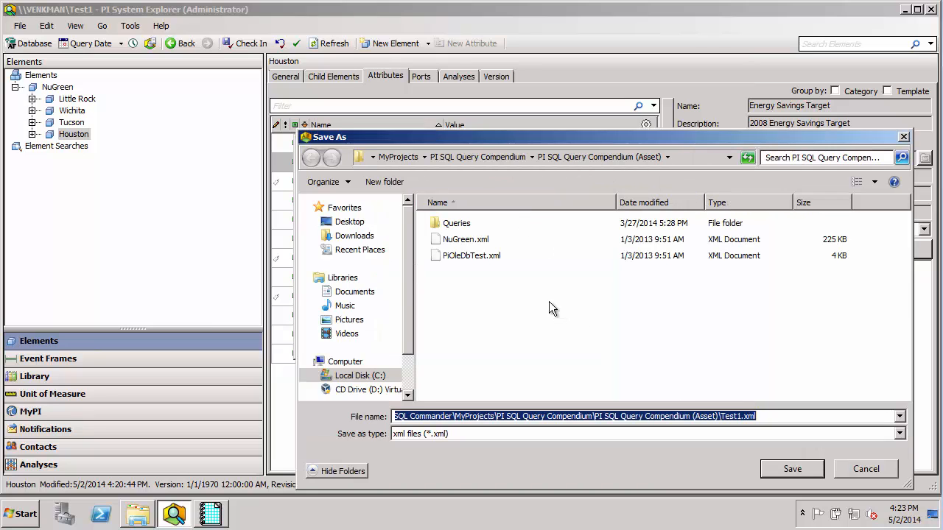
{"action": "left_click", "coordinate": [348, 221]}
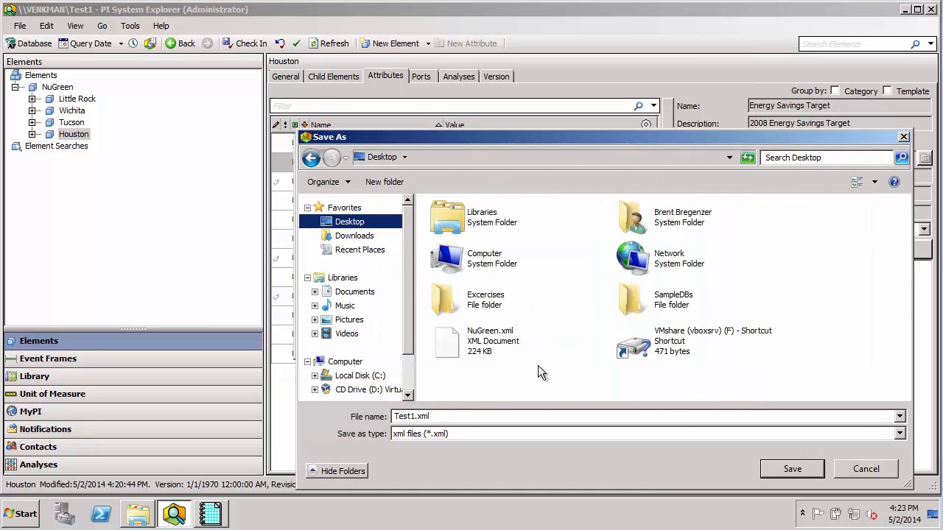
{"action": "left_click", "coordinate": [500, 356]}
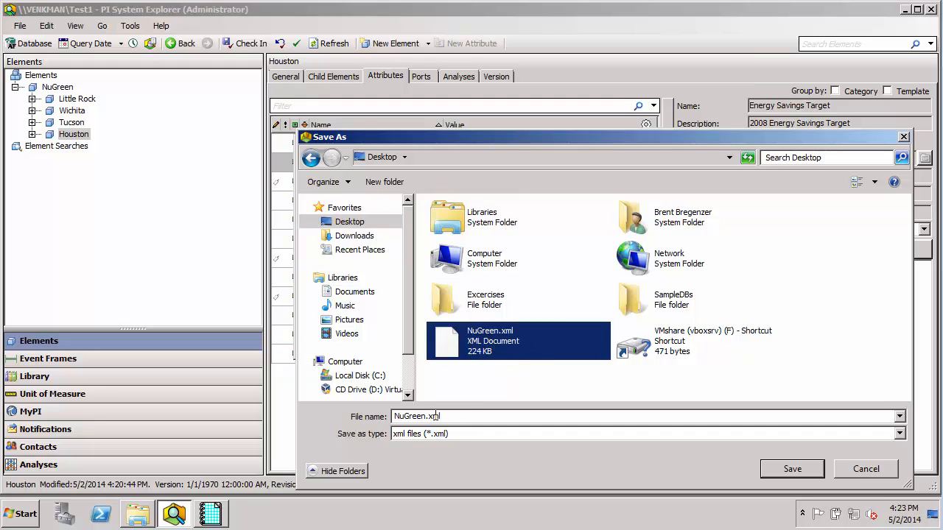
{"action": "double_click", "coordinate": [428, 416]}
{"action": "left_click", "coordinate": [428, 416]}
{"action": "type", "text": "2"}
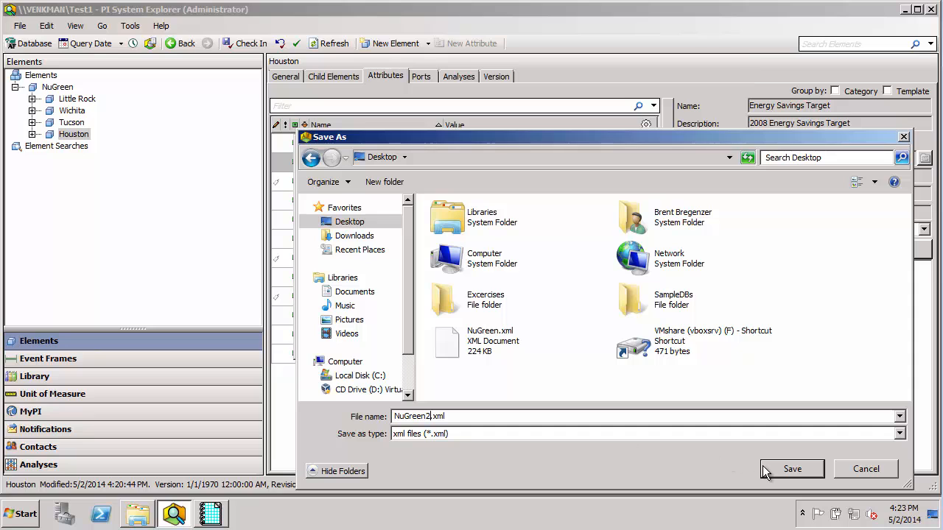
{"action": "left_click", "coordinate": [791, 469]}
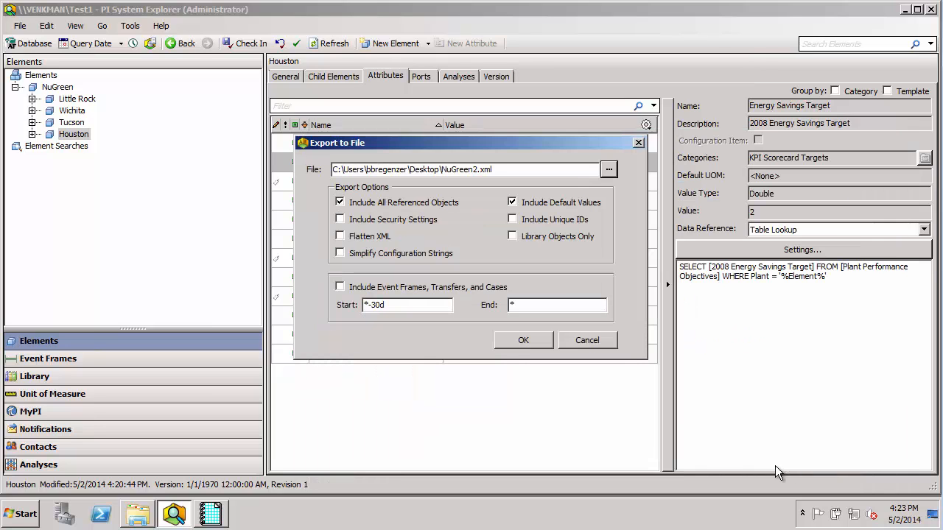
{"action": "left_click", "coordinate": [517, 341]}
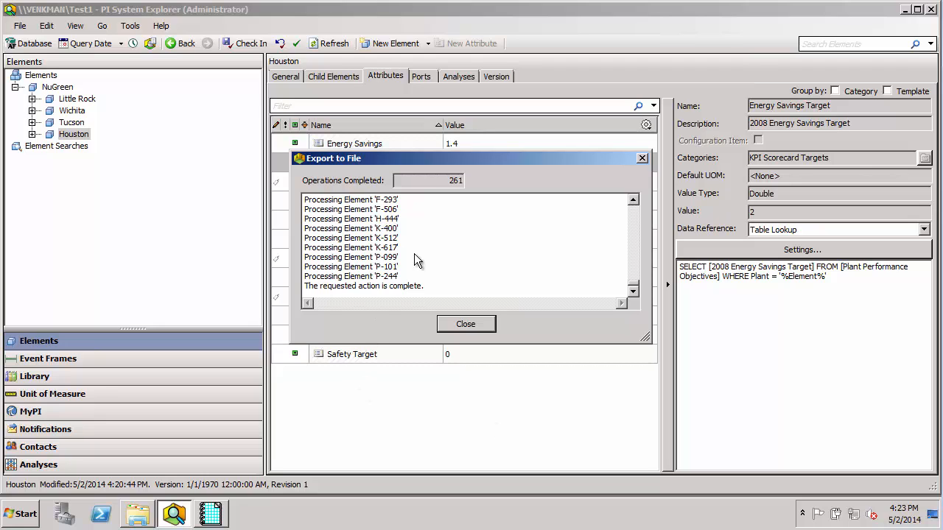
{"action": "left_click", "coordinate": [466, 324]}
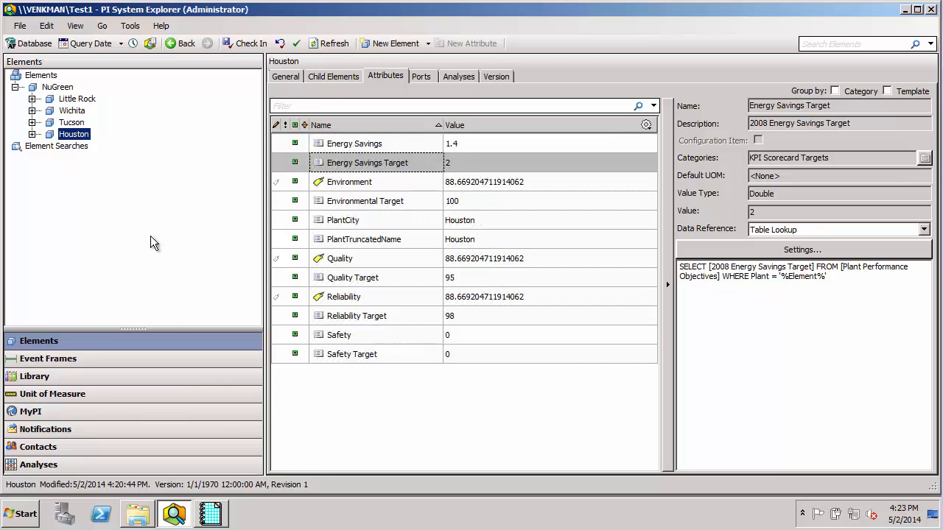
Step: Review the event frames and Test1's general properties in the library, and show the file export option for the Houston element
{"action": "left_click", "coordinate": [120, 358]}
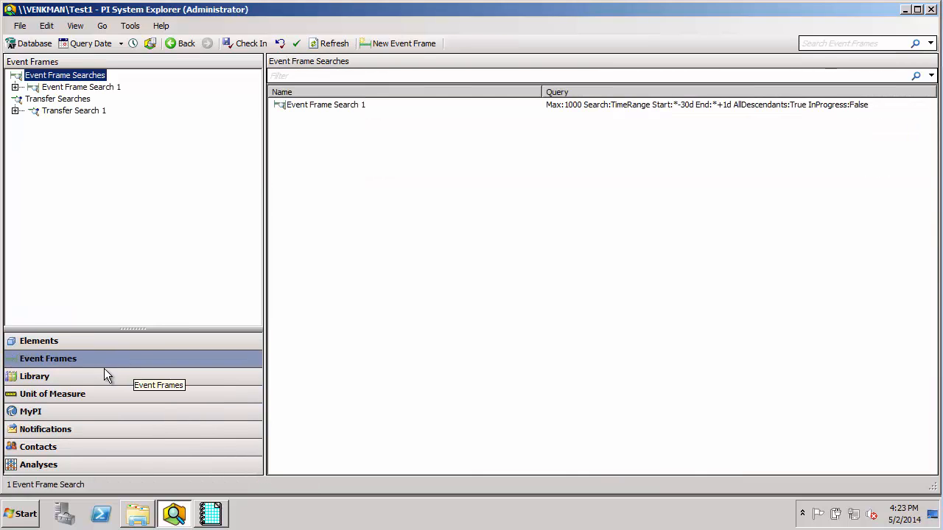
{"action": "left_click", "coordinate": [106, 376]}
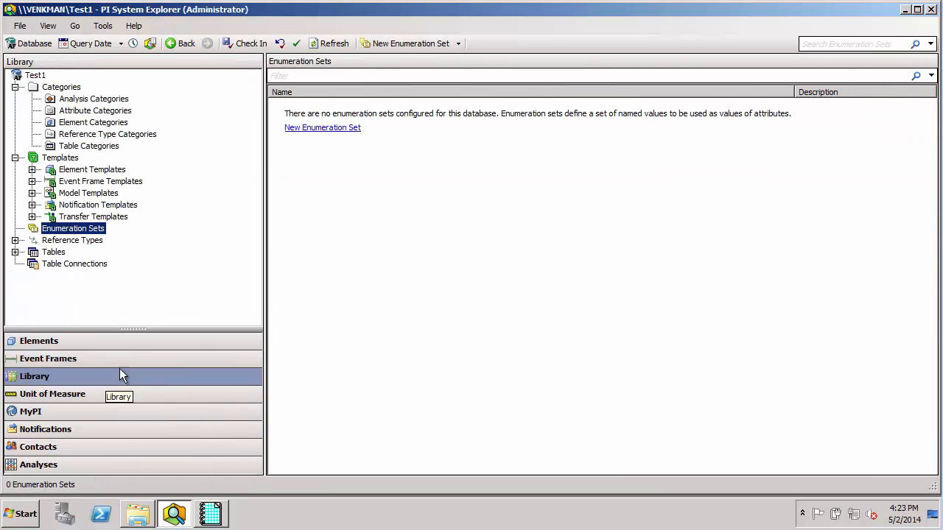
{"action": "left_click", "coordinate": [34, 75]}
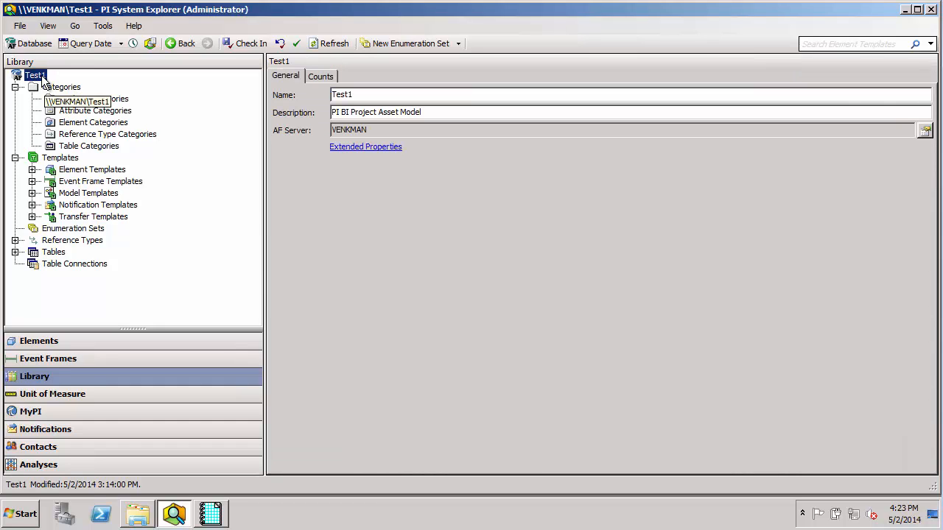
{"action": "left_click", "coordinate": [68, 341]}
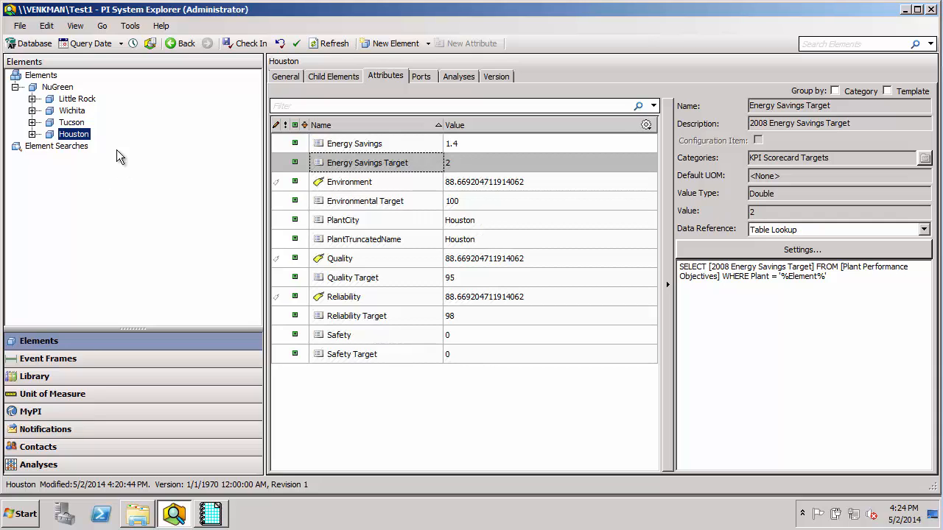
{"action": "right_click", "coordinate": [77, 137]}
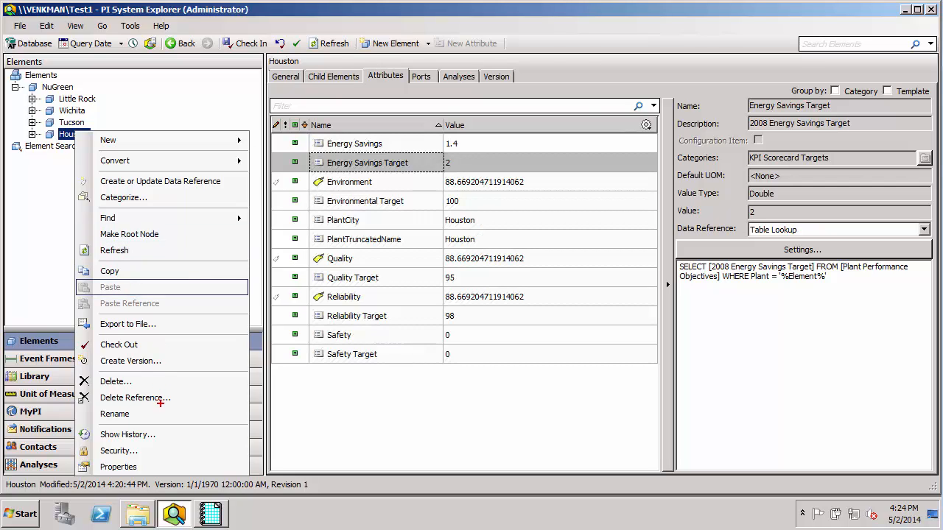
{"action": "left_click_drag", "start_coordinate": [168, 326], "coordinate": [246, 318]}
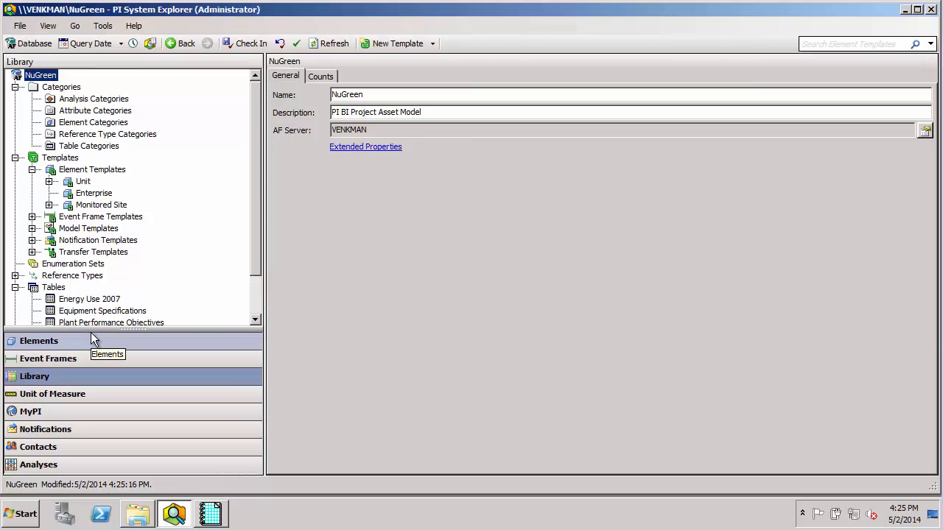
Step: Examine the elements of the NuGreen database, expanding Houston down to the Cracking Process equipment
{"action": "left_click", "coordinate": [91, 333]}
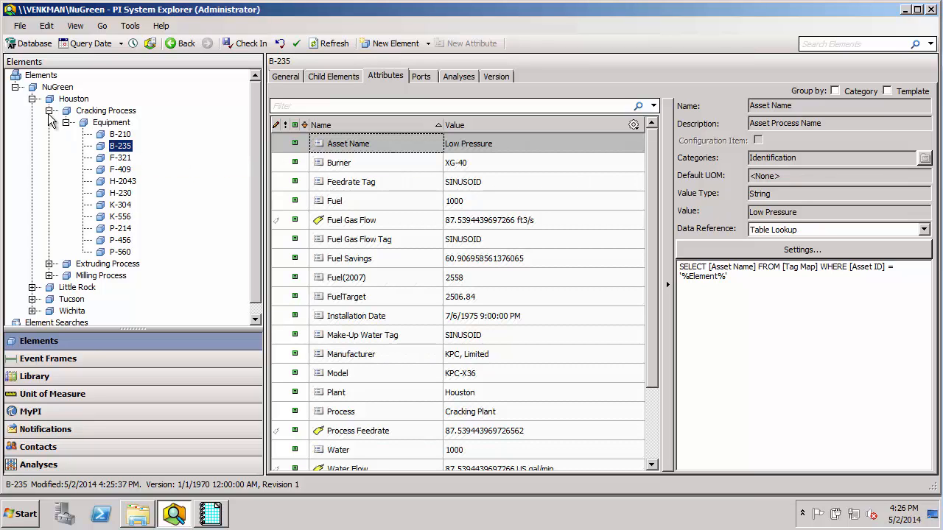
{"action": "left_click", "coordinate": [58, 90]}
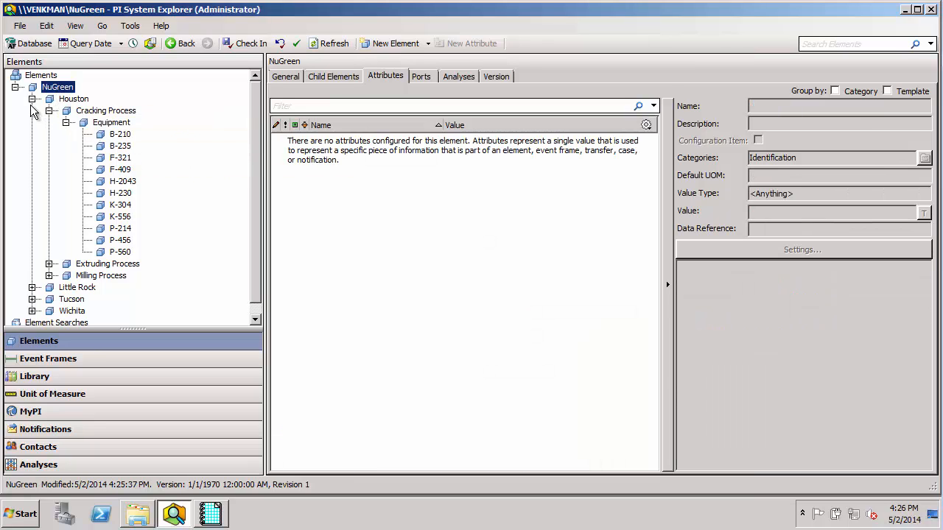
{"action": "double_click", "coordinate": [54, 100]}
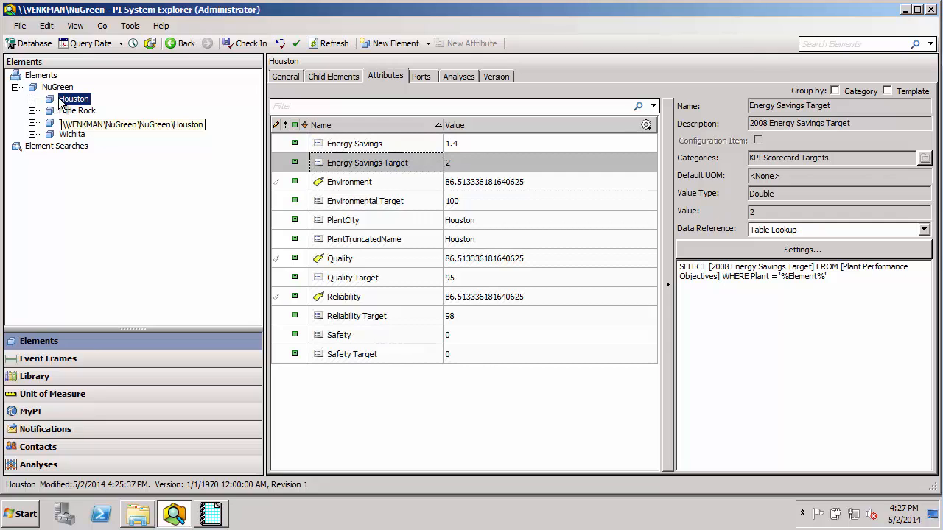
{"action": "left_click", "coordinate": [32, 98]}
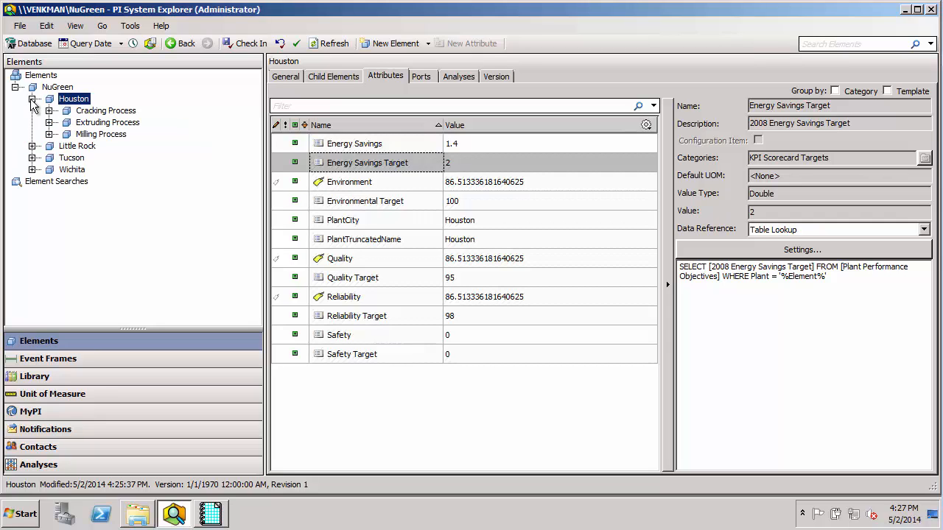
{"action": "left_click", "coordinate": [48, 111]}
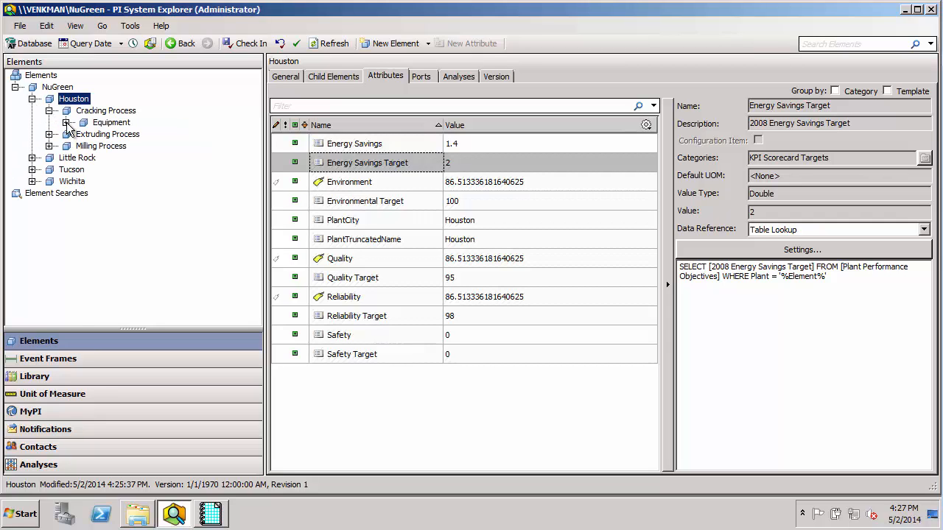
{"action": "left_click", "coordinate": [65, 122]}
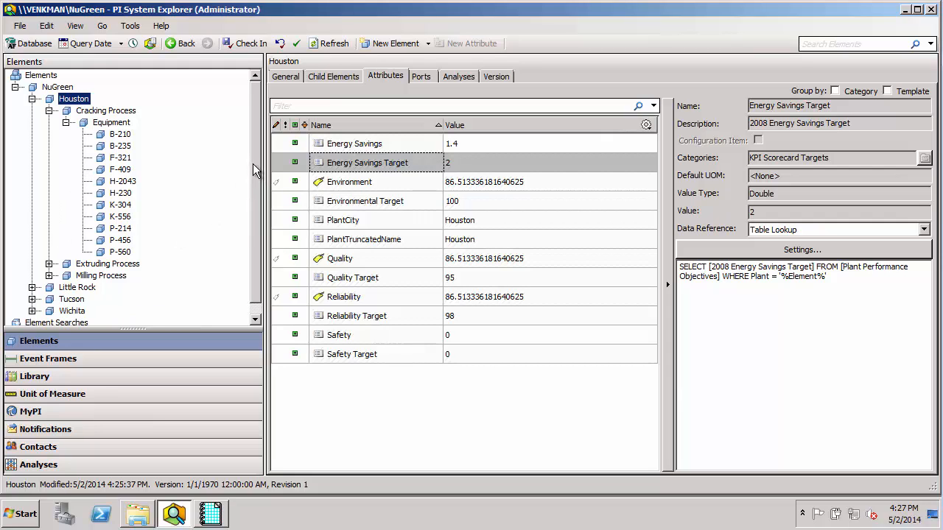
Step: Examine B-125 in Little Rock's Distilling Process equipment and the attributes of B-210 in Houston's Cracking Process equipment
{"action": "scroll", "coordinate": [253, 164], "scroll_direction": "down", "scroll_amount": 1}
{"action": "left_click", "coordinate": [33, 275]}
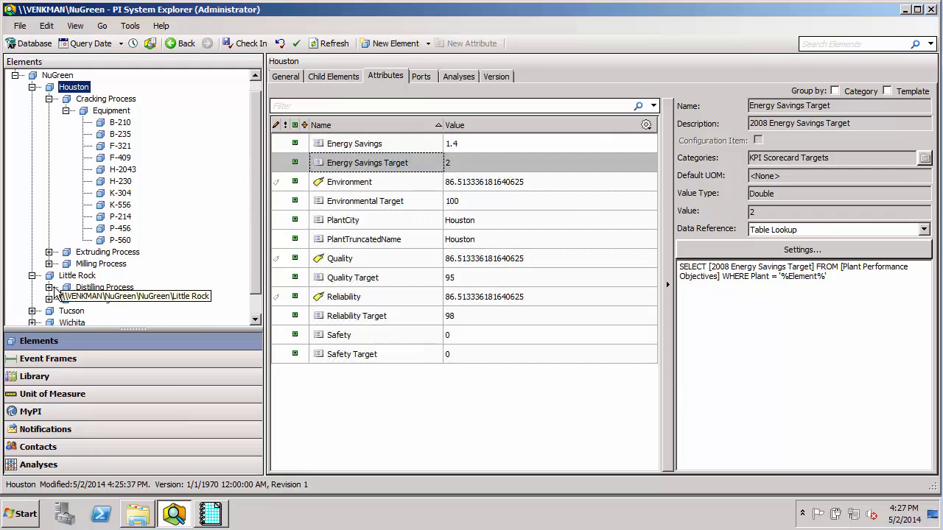
{"action": "left_click", "coordinate": [49, 287]}
{"action": "left_click", "coordinate": [67, 299]}
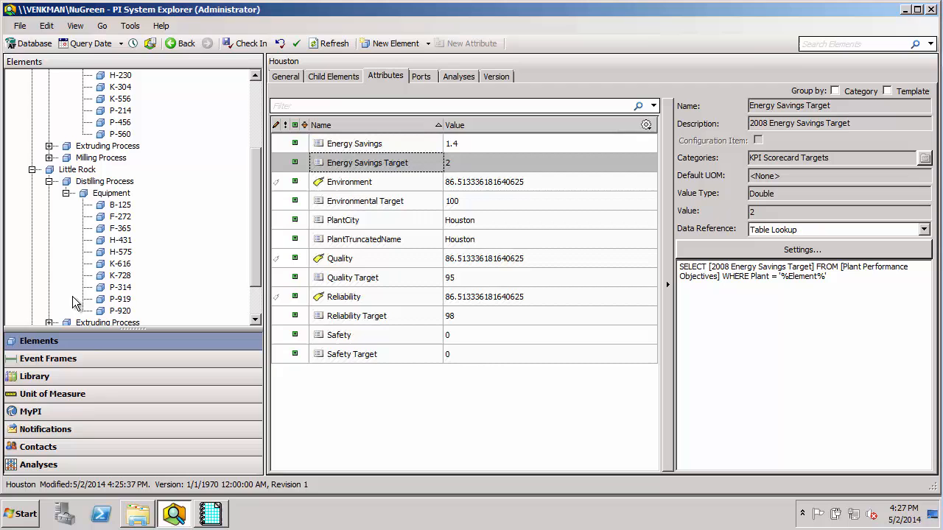
{"action": "left_click", "coordinate": [118, 207]}
{"action": "left_click_drag", "start_coordinate": [256, 177], "coordinate": [247, 95]}
{"action": "left_click", "coordinate": [120, 134]}
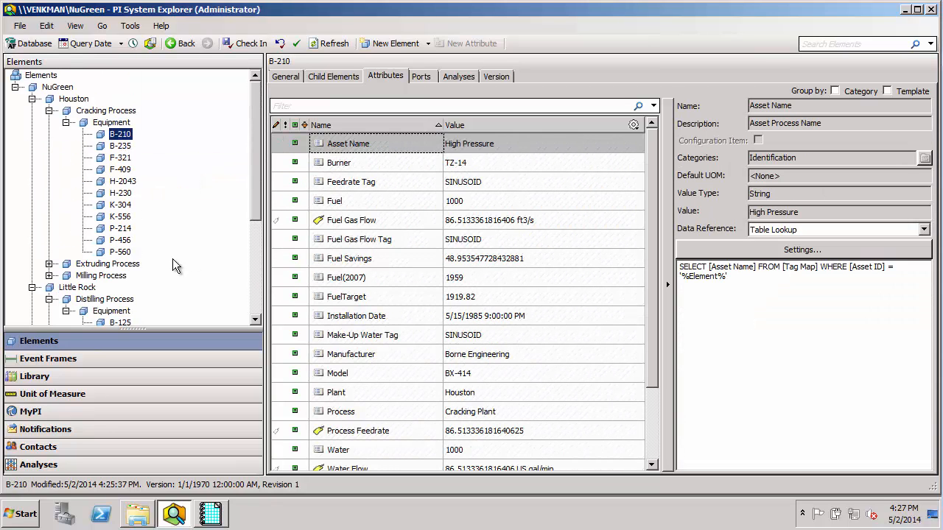